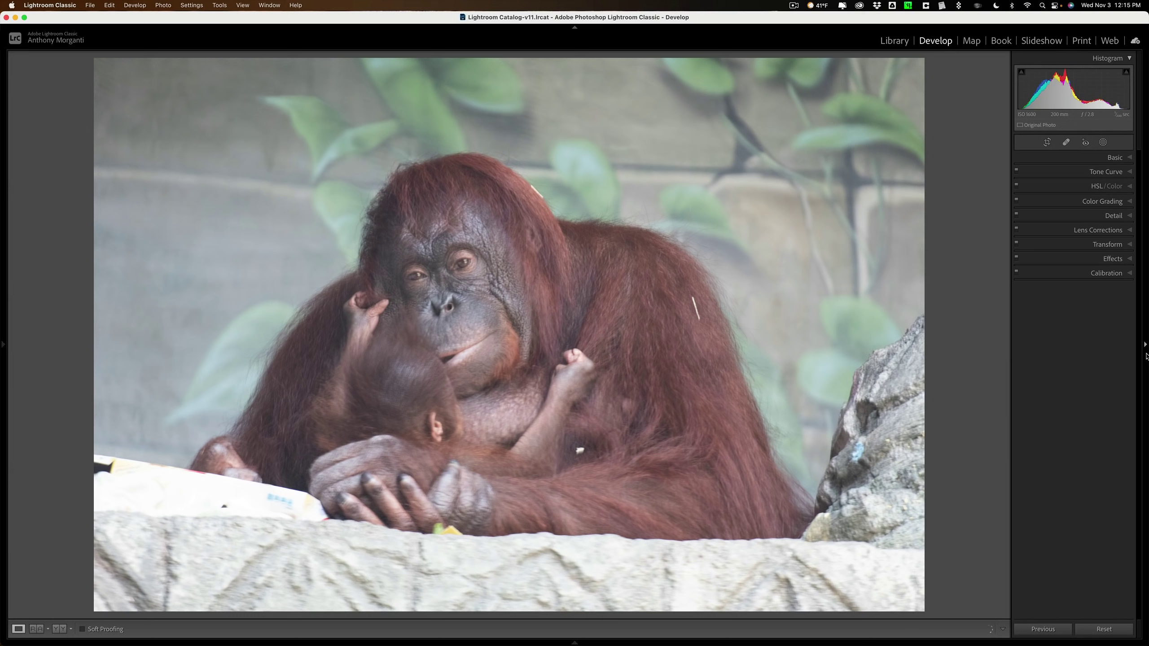
- Flip between the unedited and finished _DSC2003.NEF, ending on the finished edit
{"action": "key", "text": "Right"}
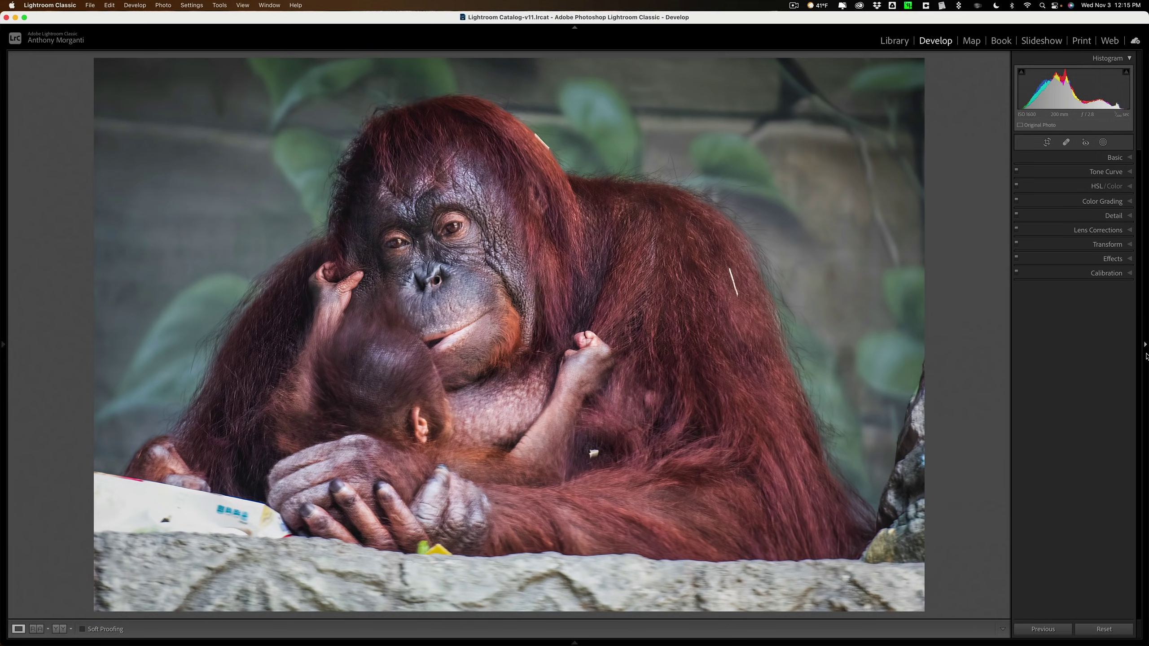
{"action": "key", "text": "Left"}
{"action": "key", "text": "Right"}
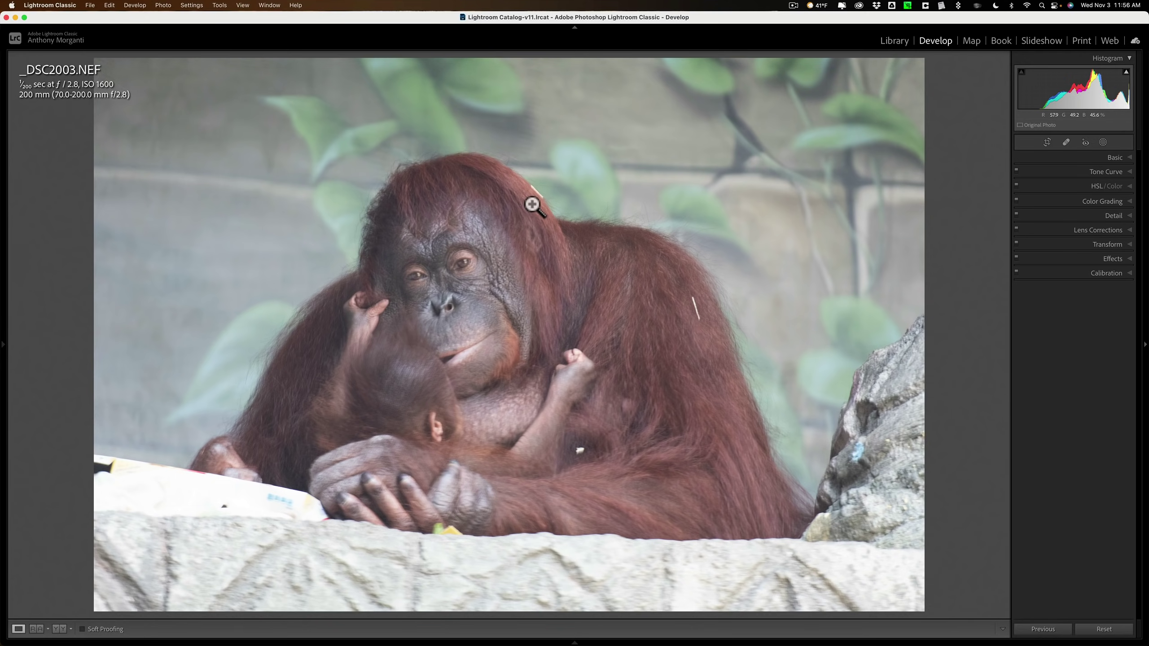
- Zoom in on the mother's face to check noise, then return to the whole photo
{"action": "left_click", "coordinate": [449, 278]}
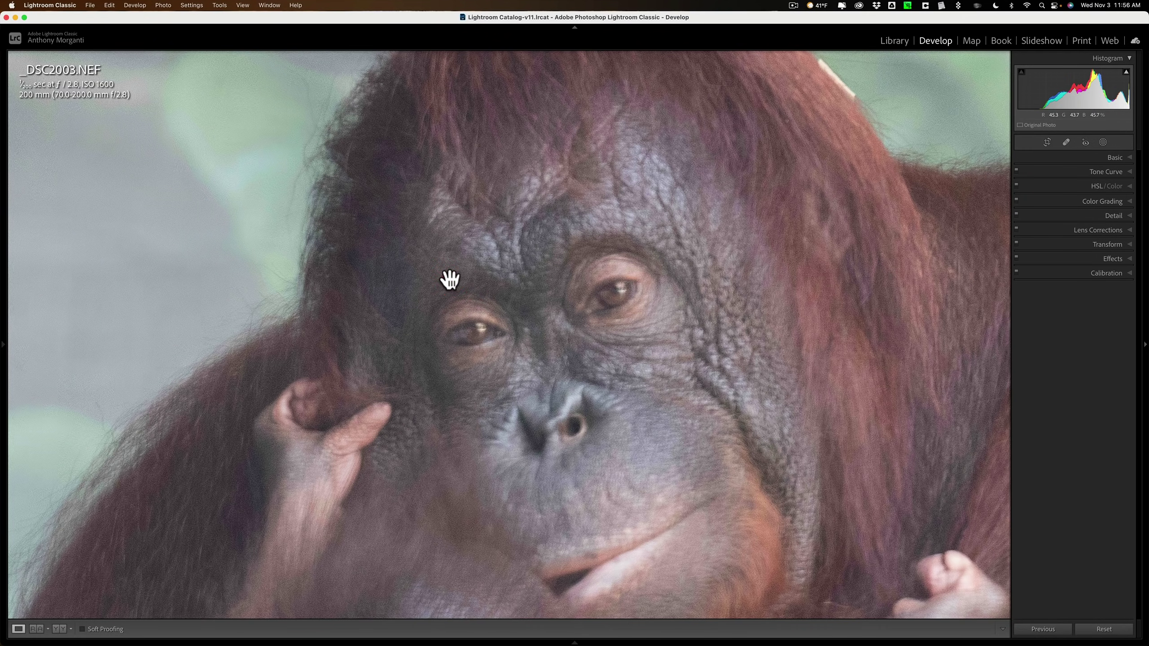
{"action": "left_click", "coordinate": [566, 324]}
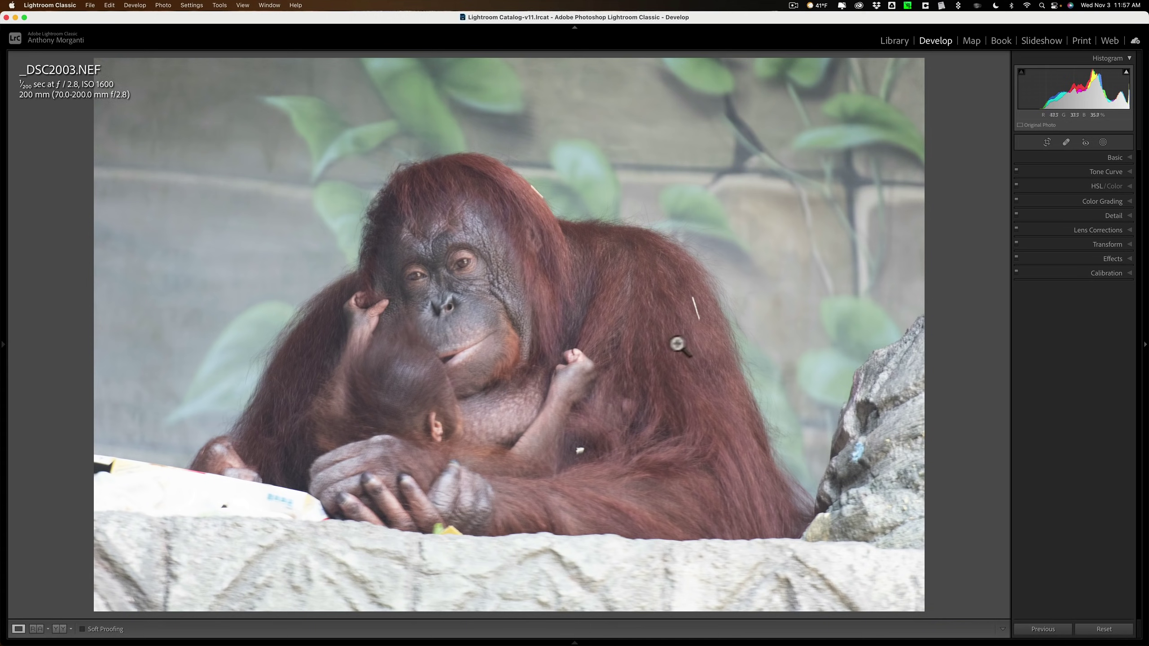
- Reset the photo's adjustments and check background noise at full size
{"action": "left_click", "coordinate": [1099, 633]}
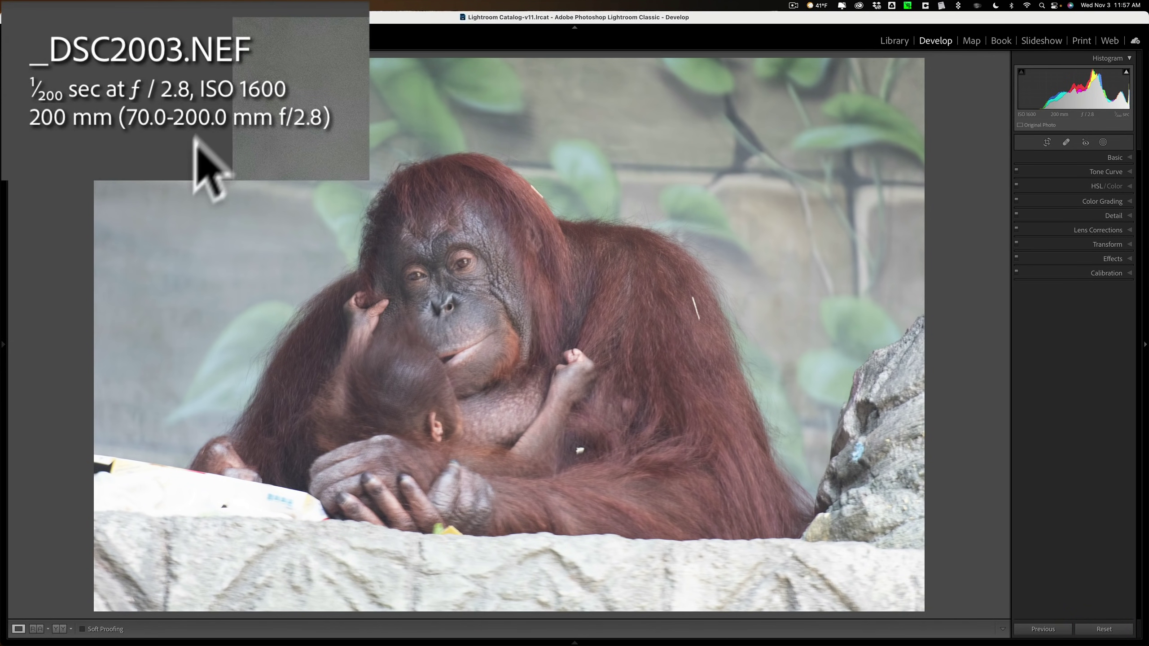
{"action": "left_click", "coordinate": [432, 125]}
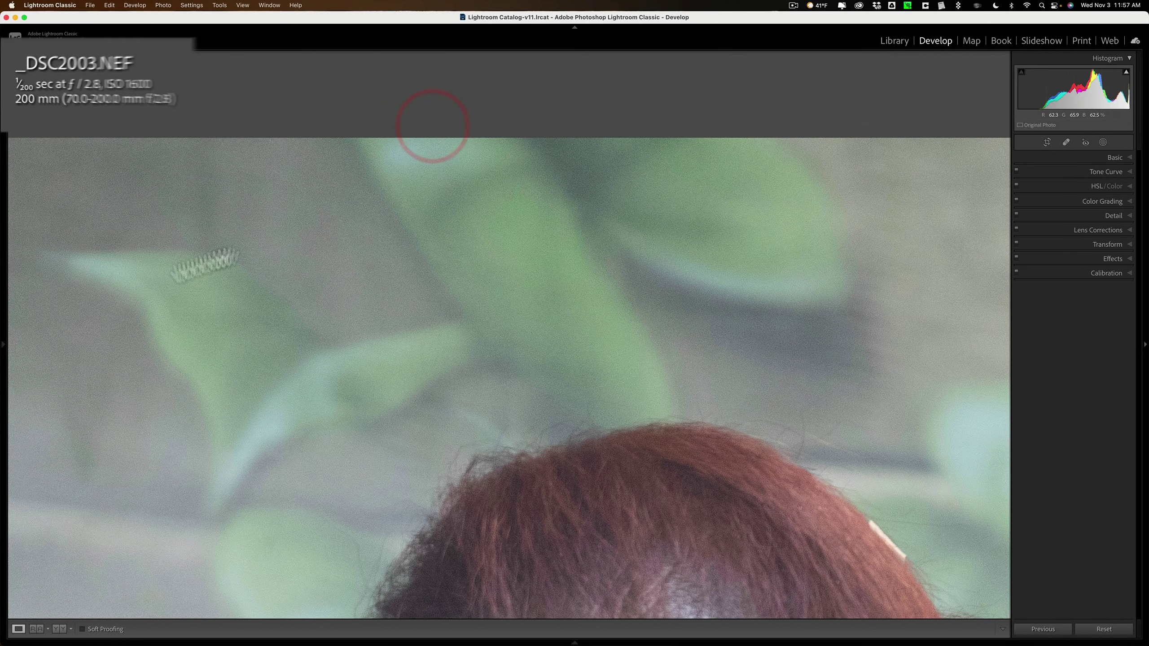
{"action": "left_click", "coordinate": [521, 254]}
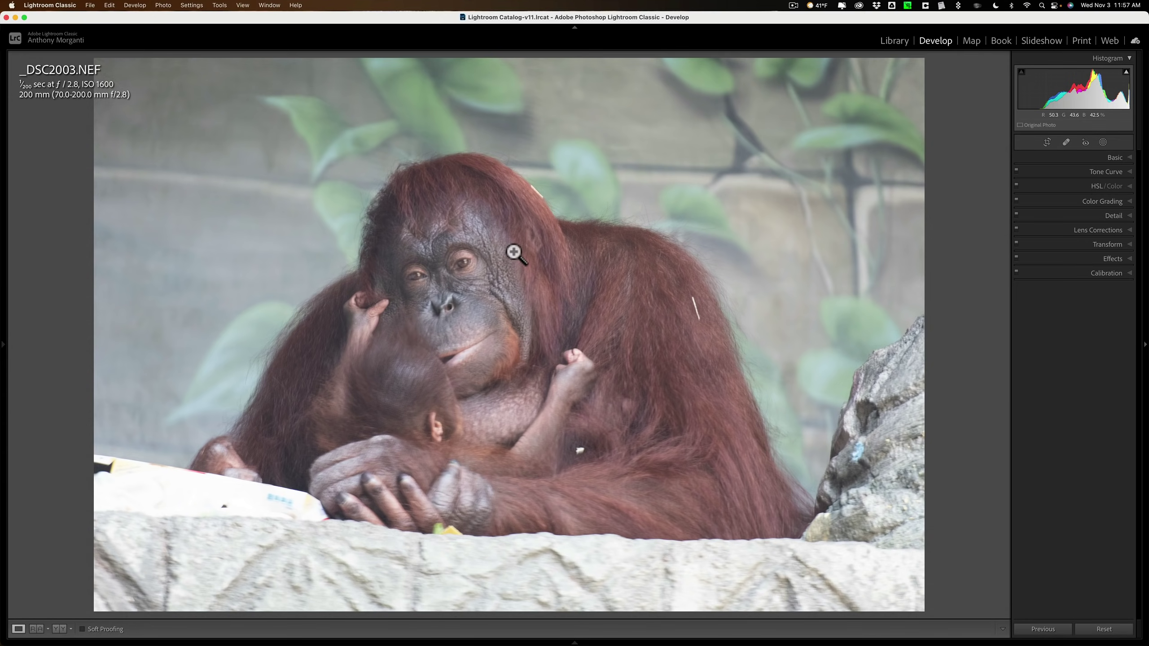
- Check face detail at full size, then show the Basic panel with As Shot 5,800/+47
{"action": "left_click", "coordinate": [501, 276]}
{"action": "left_click", "coordinate": [500, 275]}
{"action": "left_click", "coordinate": [1113, 157]}
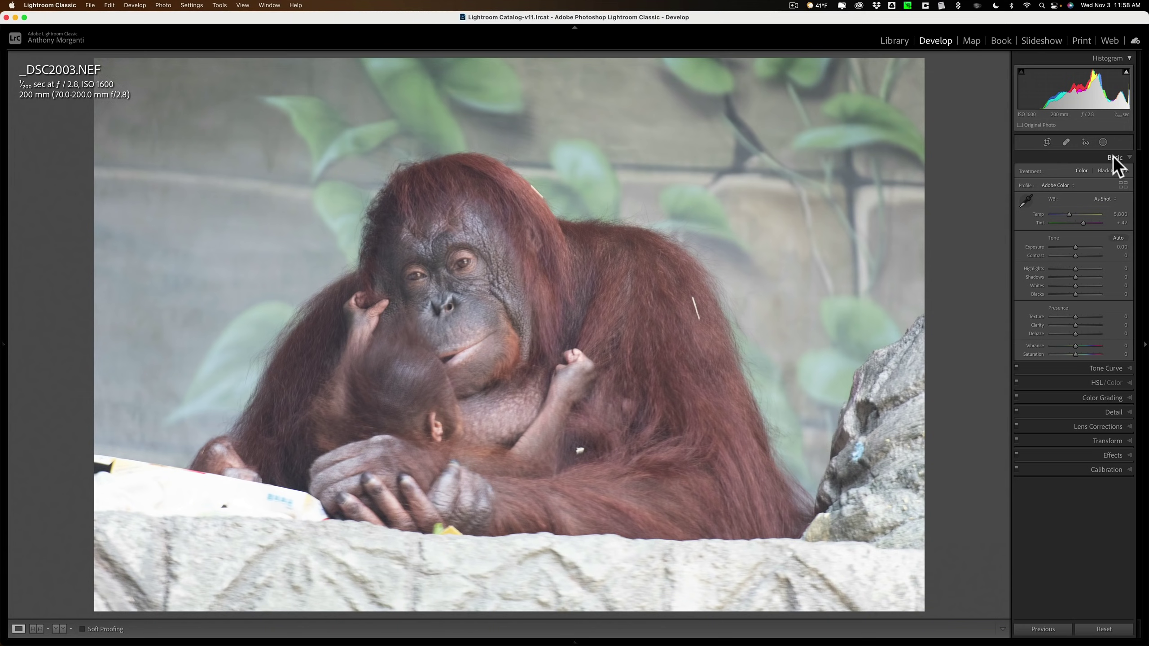
- Lower Detail sharpening Amount from 40 to 0 and collapse all panels
{"action": "left_click", "coordinate": [1113, 157]}
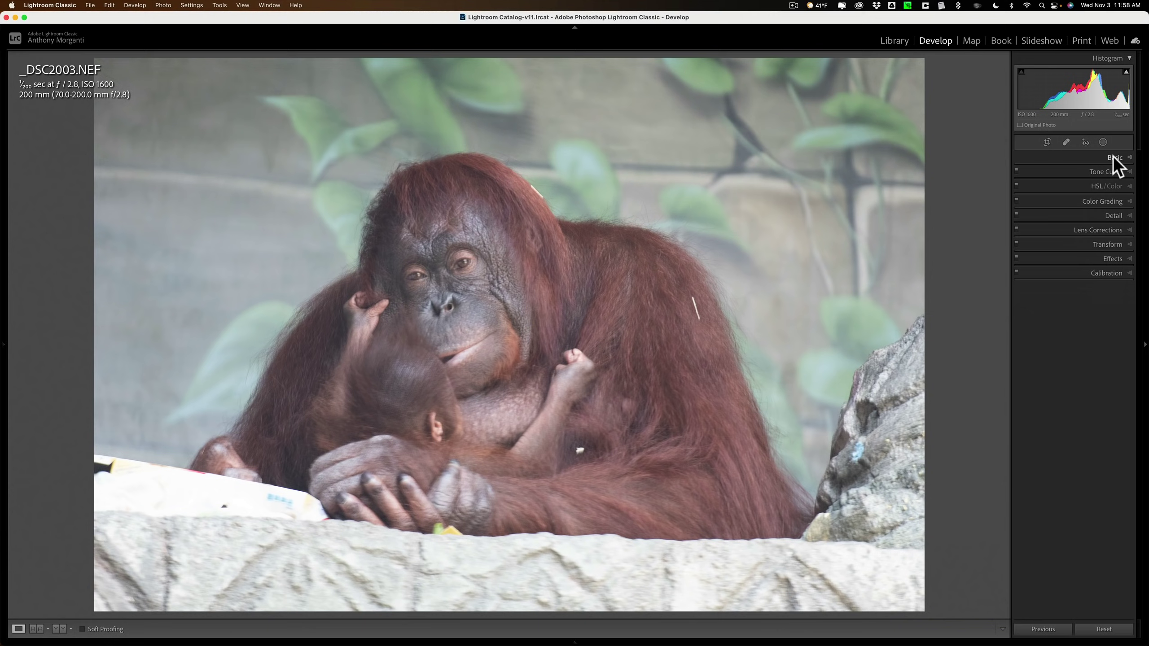
{"action": "left_click", "coordinate": [1112, 259]}
{"action": "left_click", "coordinate": [1113, 216]}
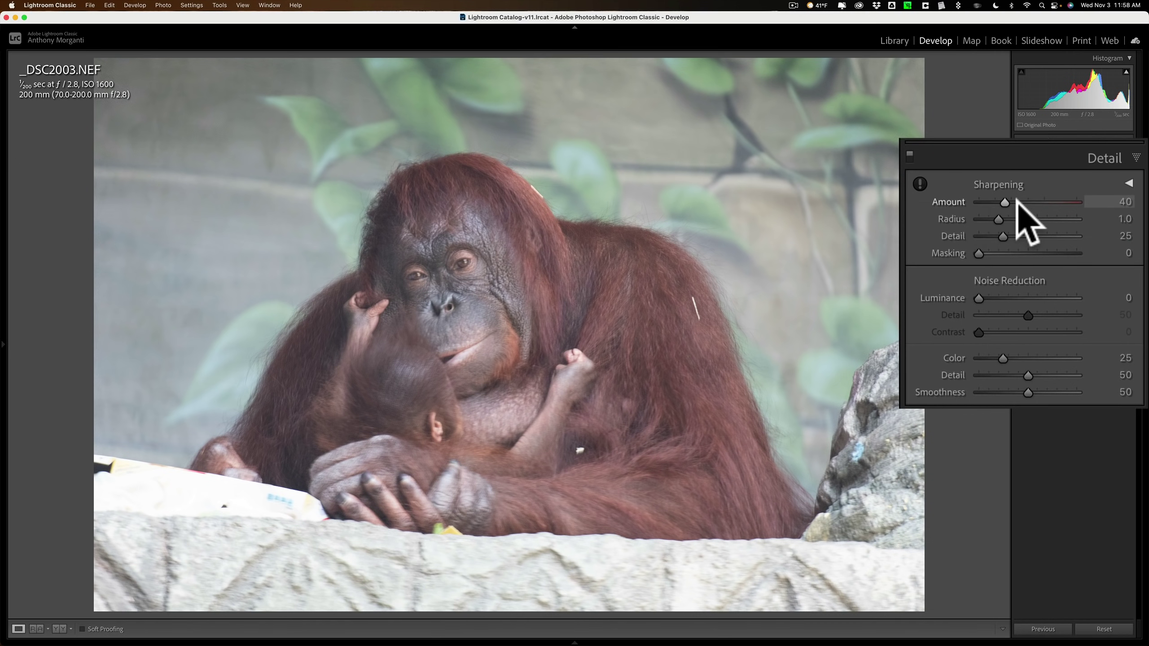
{"action": "left_click_drag", "start_coordinate": [1018, 199], "coordinate": [979, 202]}
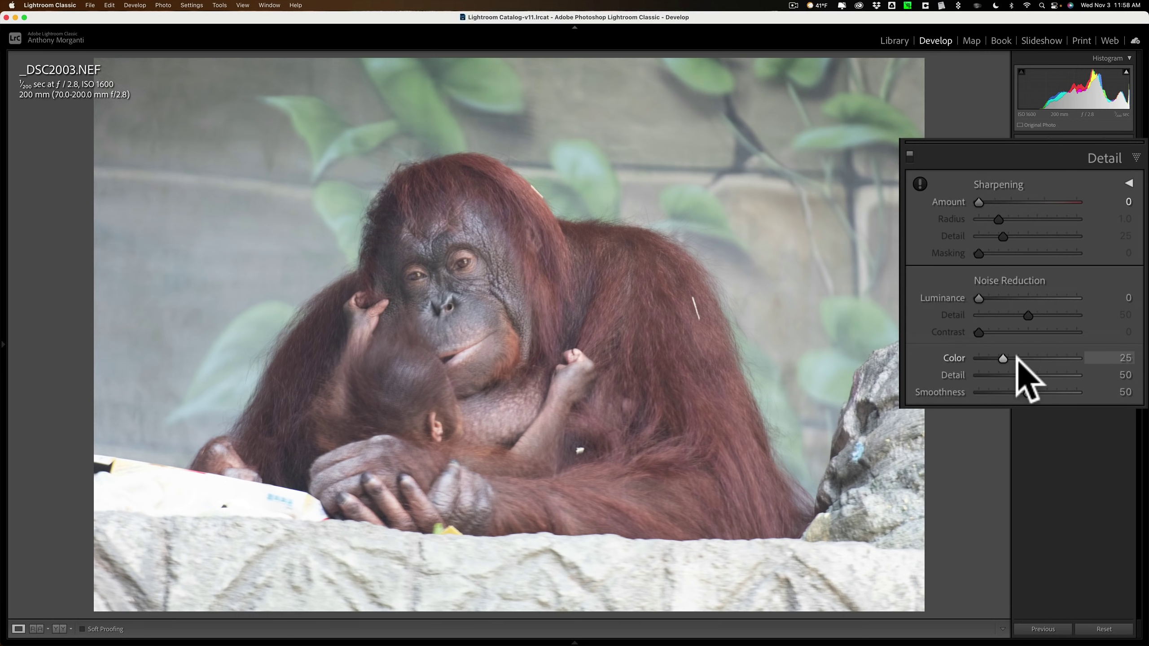
{"action": "left_click", "coordinate": [1122, 174]}
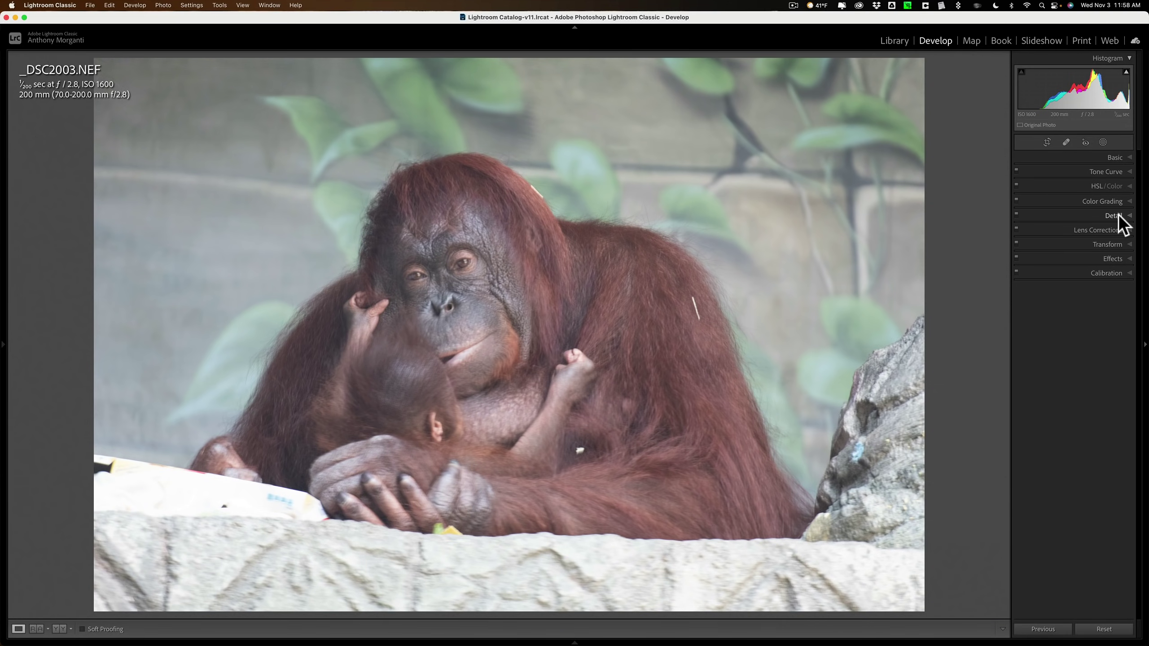
- Edit a copy with Lightroom adjustments in Topaz DeNoise AI as a 16-bit ProPhoto RGB TIFF
{"action": "right_click", "coordinate": [534, 153]}
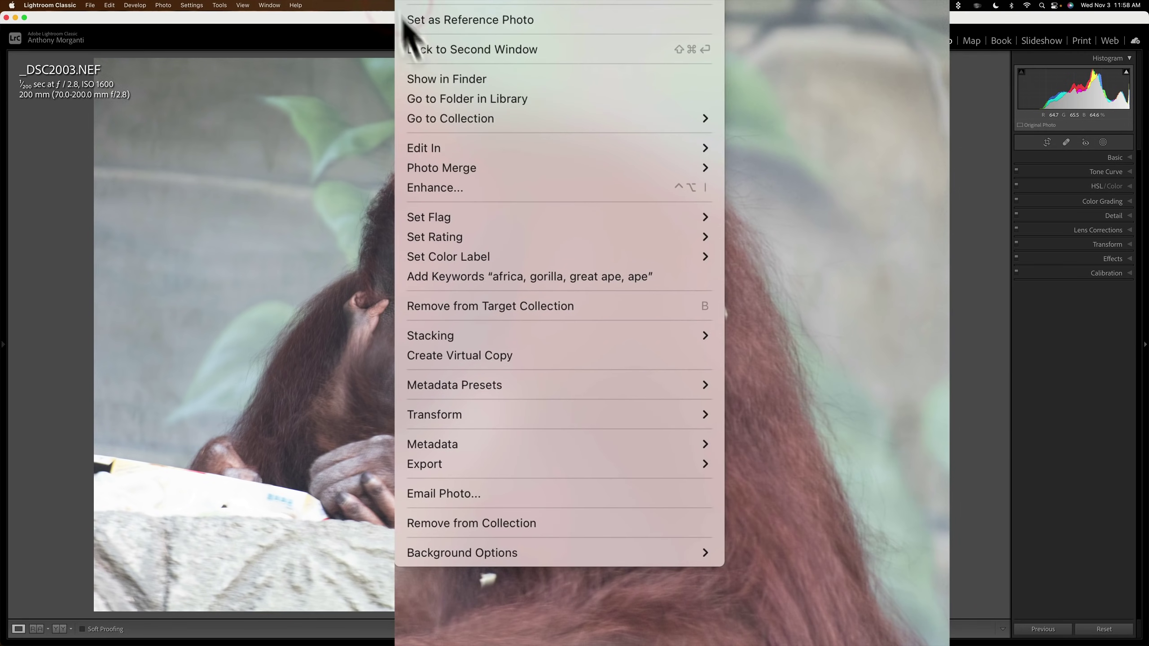
{"action": "mouse_move", "coordinate": [511, 145]}
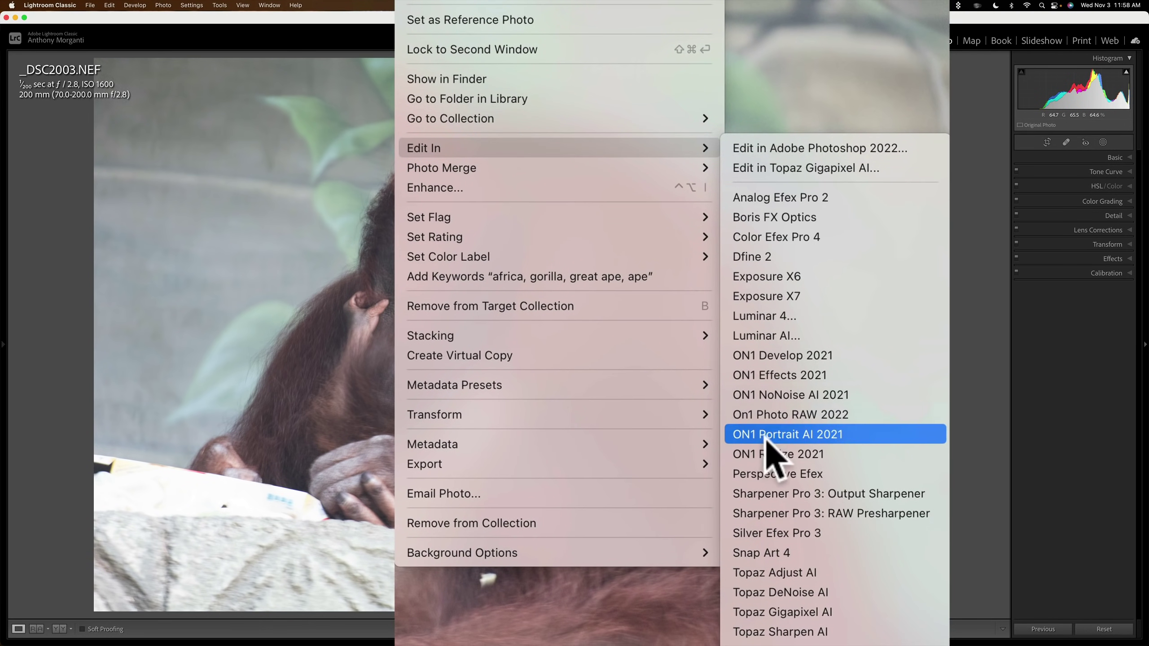
{"action": "left_click", "coordinate": [784, 591]}
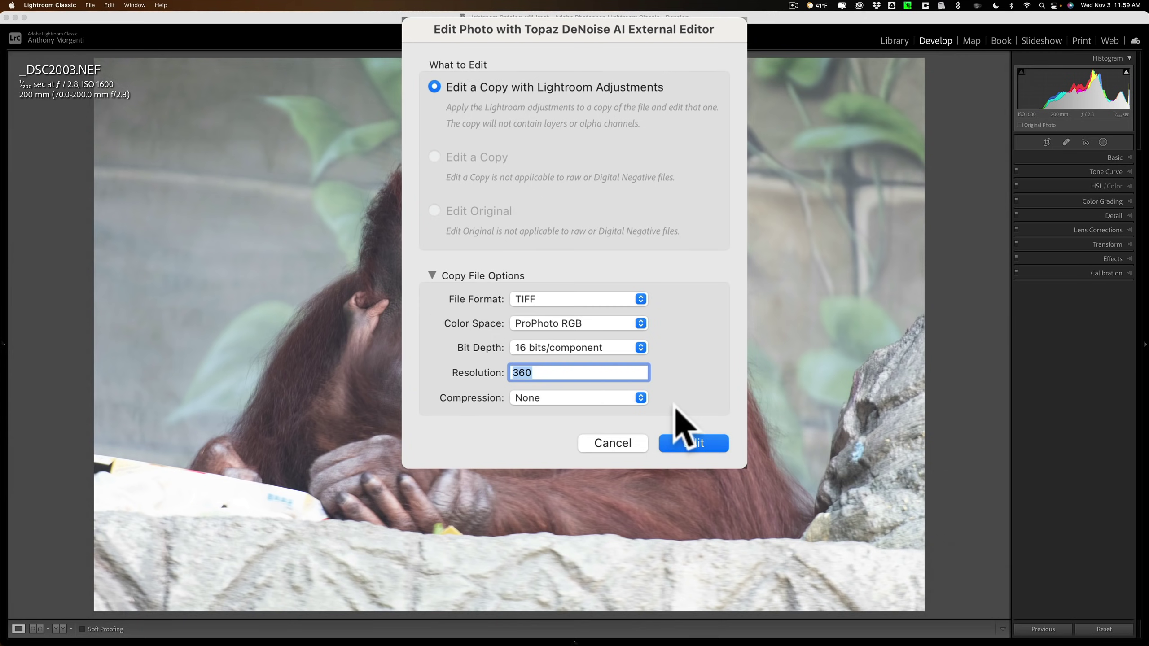
{"action": "left_click", "coordinate": [694, 442]}
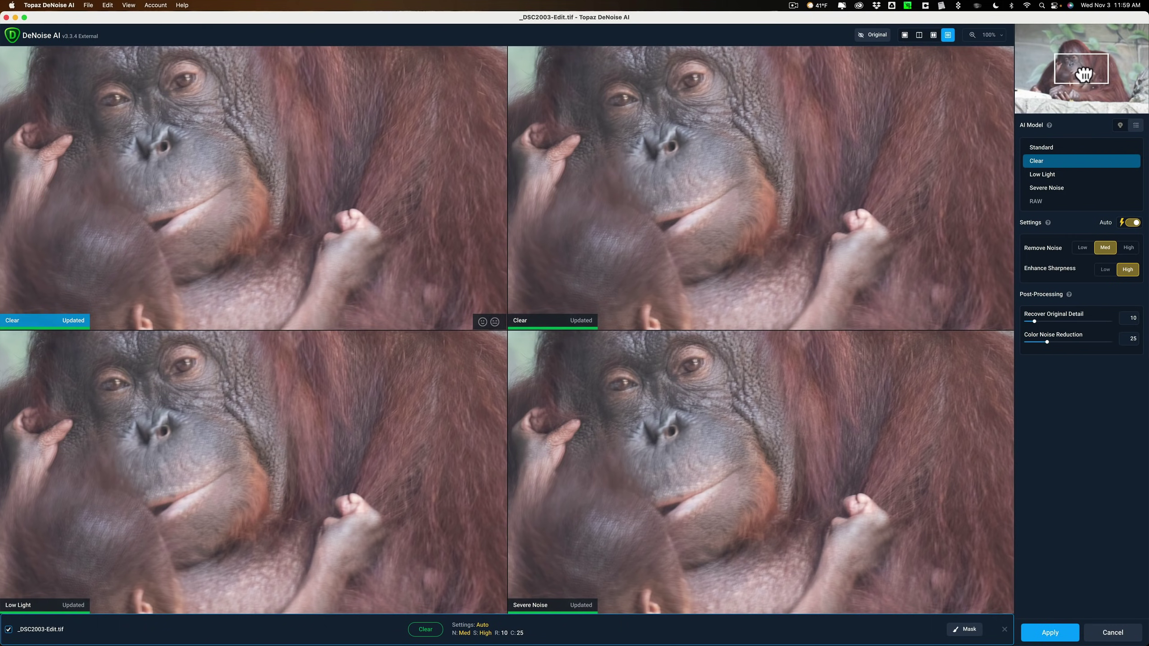
- Center the previews on the mother's face and select the Standard model (noise 20, sharpness 51)
{"action": "left_click_drag", "start_coordinate": [1082, 68], "coordinate": [1072, 57]}
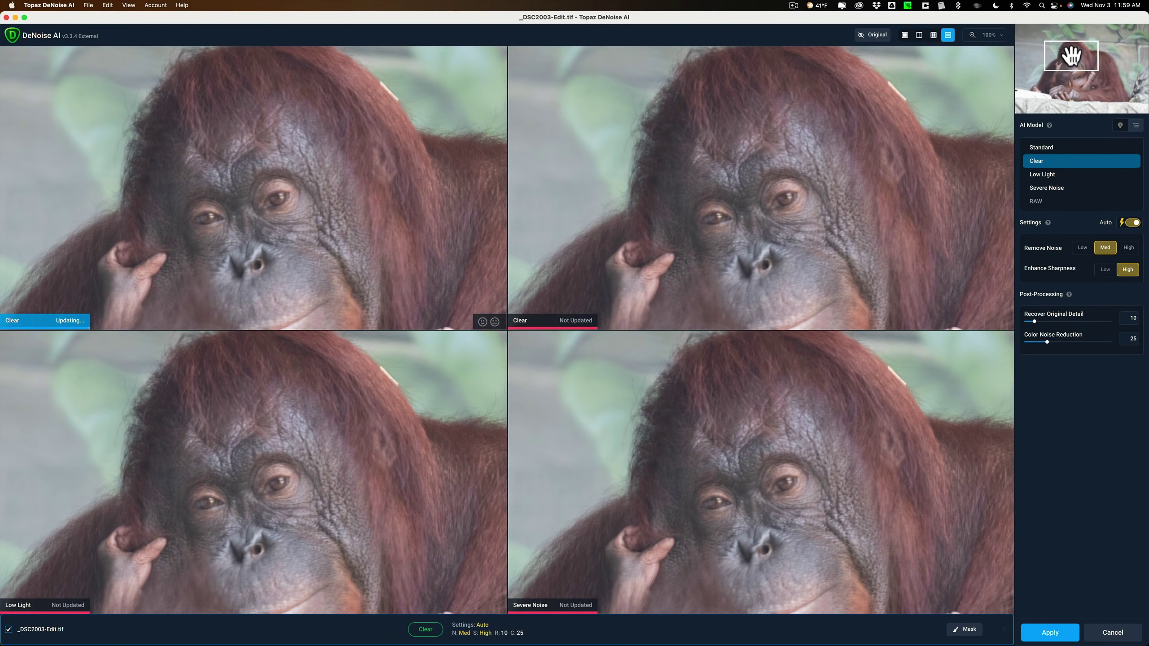
{"action": "left_click", "coordinate": [1057, 147]}
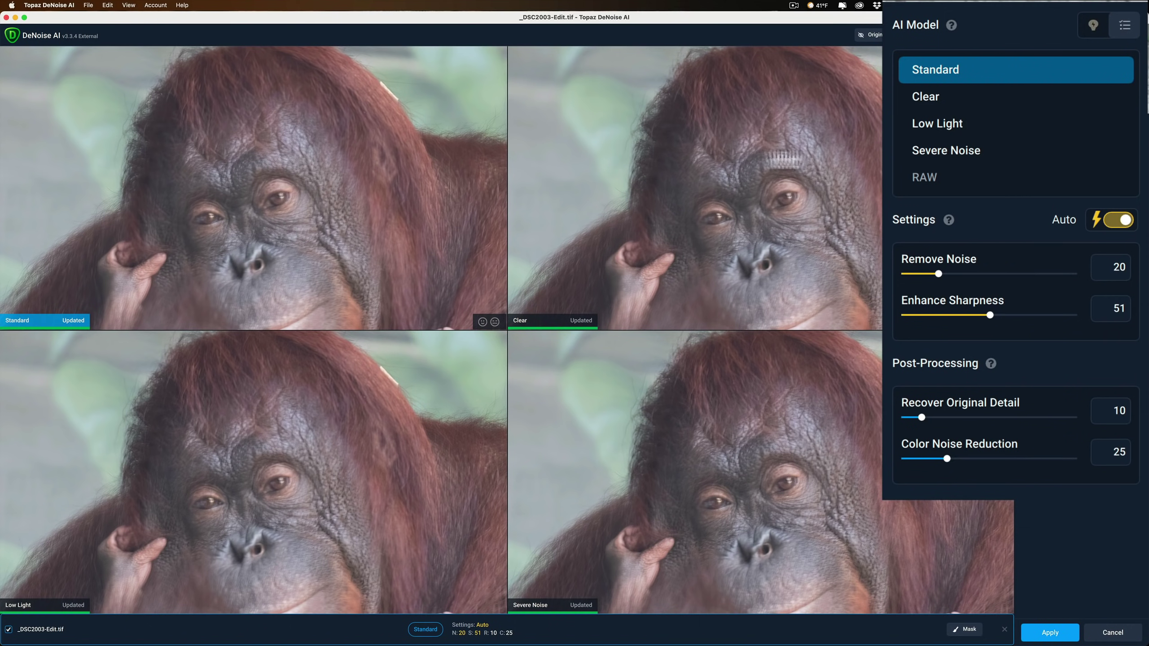
- Compare Clear, Low Light, Severe Noise and Standard, then apply Clear with Med noise, High sharpness
{"action": "left_click", "coordinate": [573, 150]}
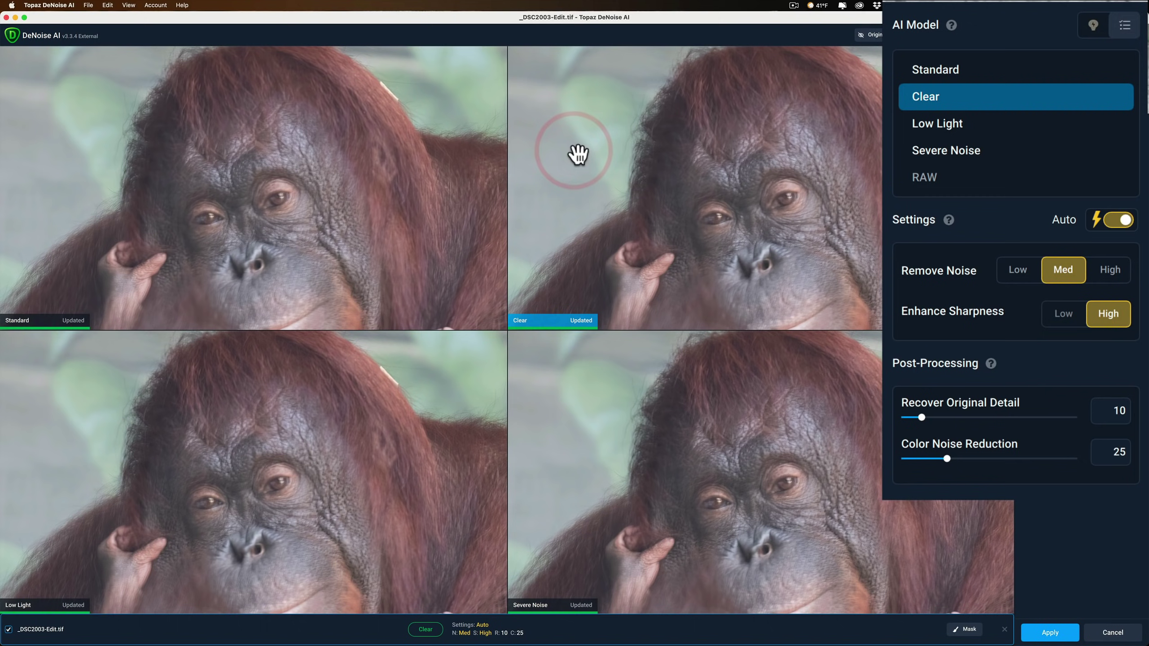
{"action": "left_click", "coordinate": [382, 358]}
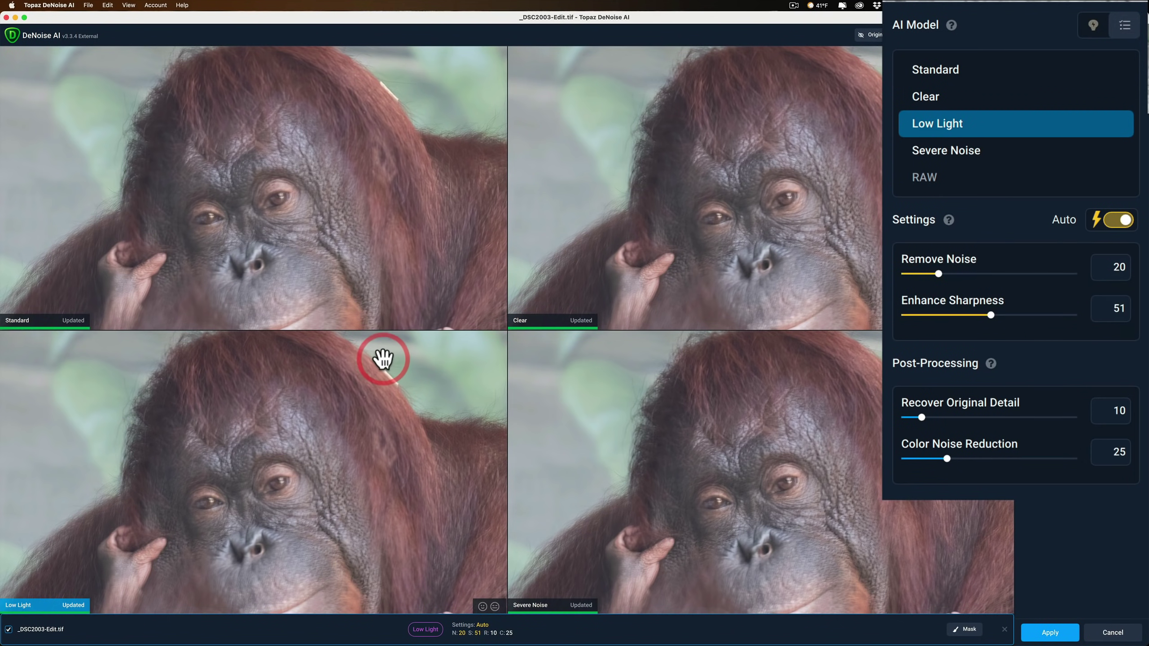
{"action": "left_click", "coordinate": [741, 436]}
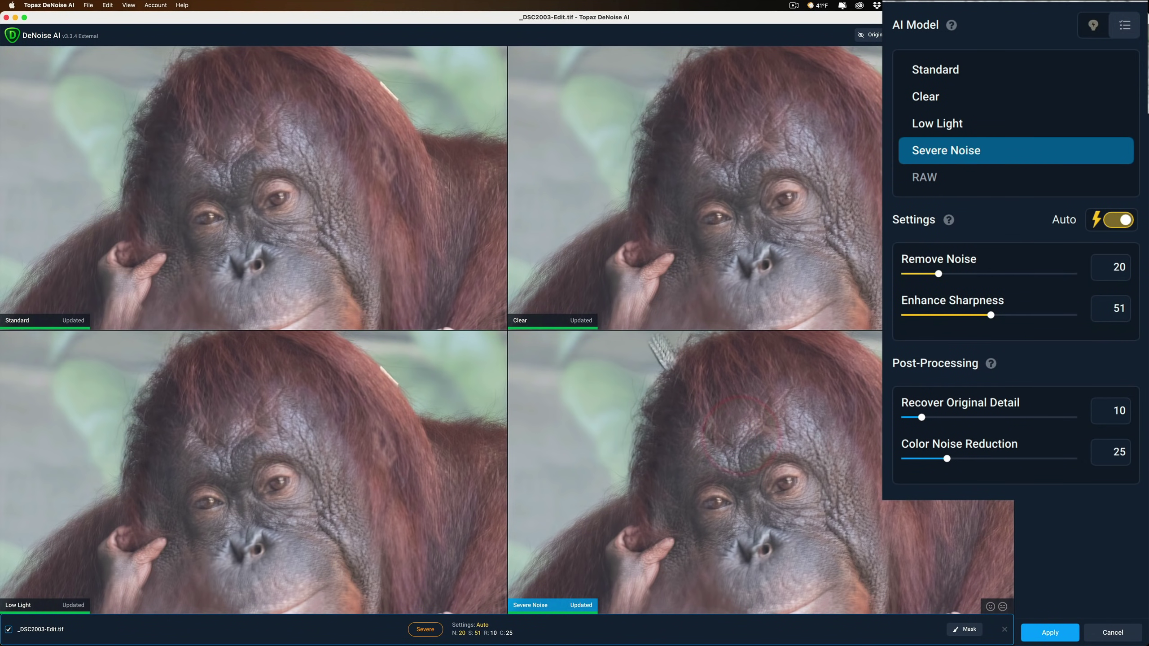
{"action": "left_click", "coordinate": [616, 199]}
{"action": "left_click", "coordinate": [616, 200]}
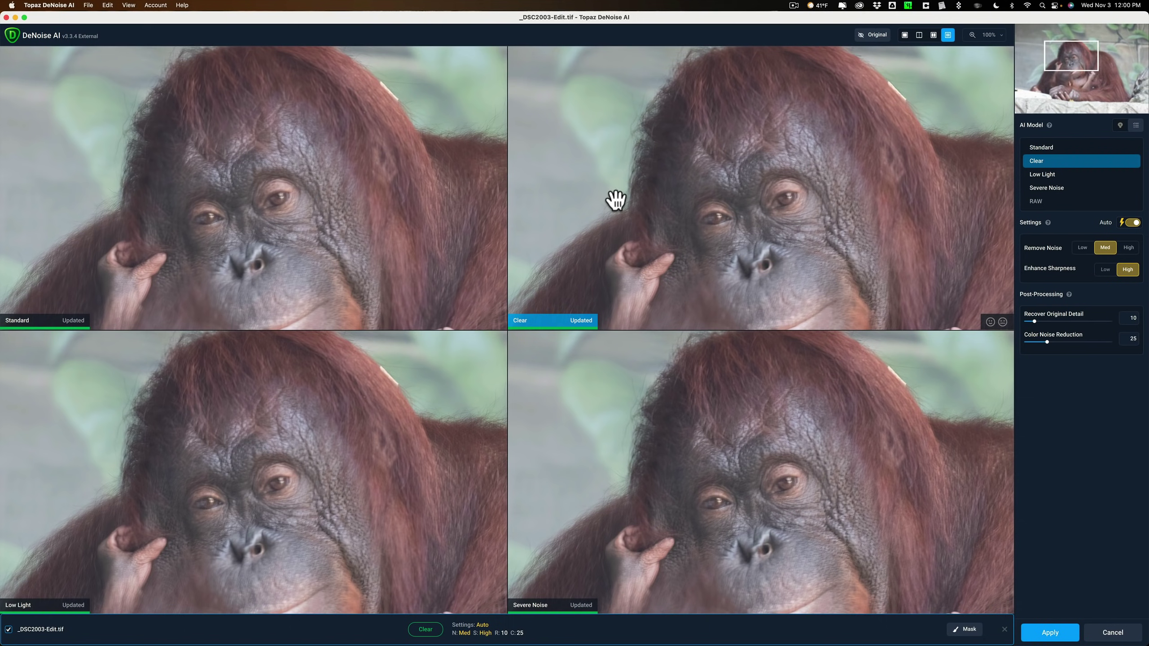
{"action": "left_click", "coordinate": [425, 210]}
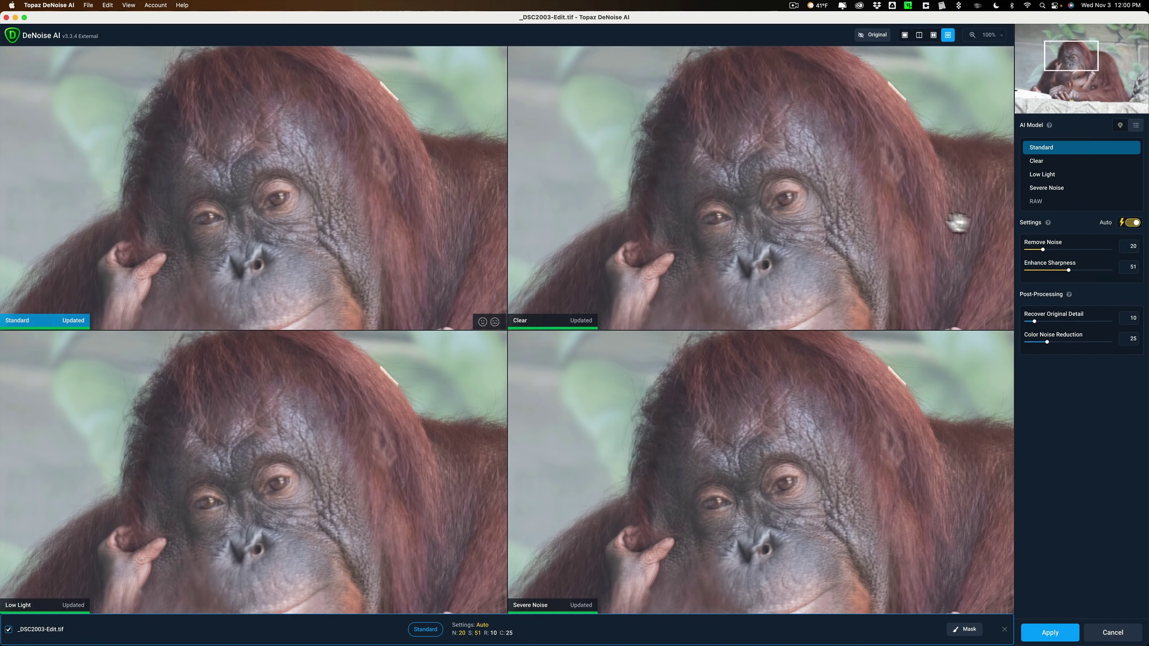
{"action": "left_click", "coordinate": [586, 199]}
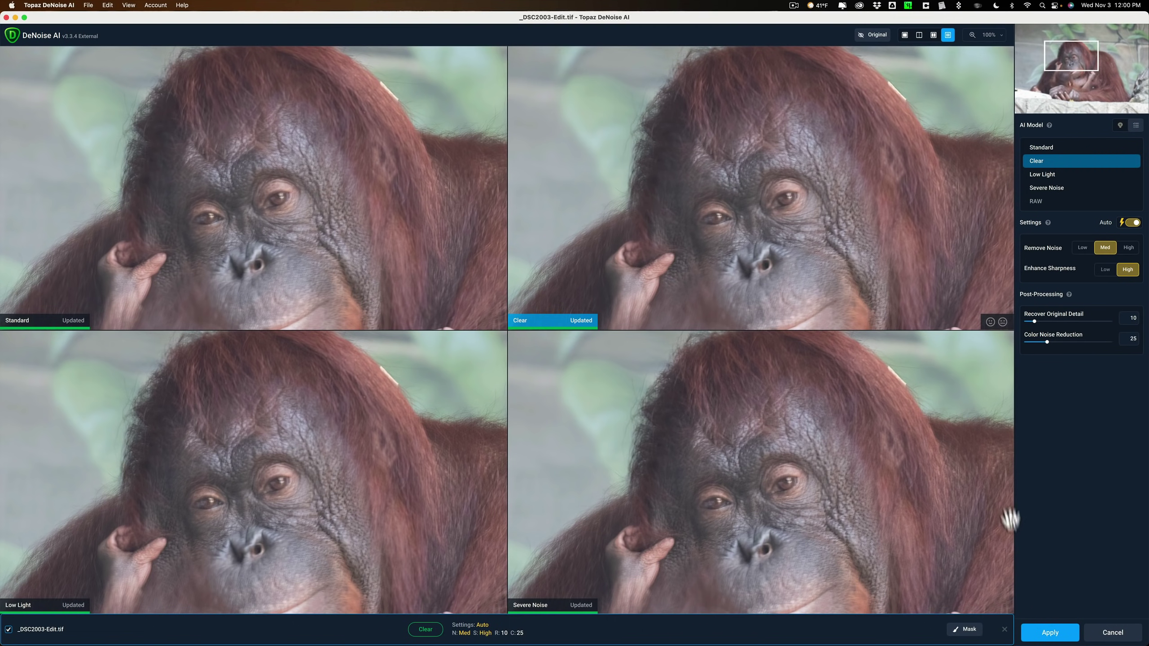
{"action": "left_click", "coordinate": [1054, 634]}
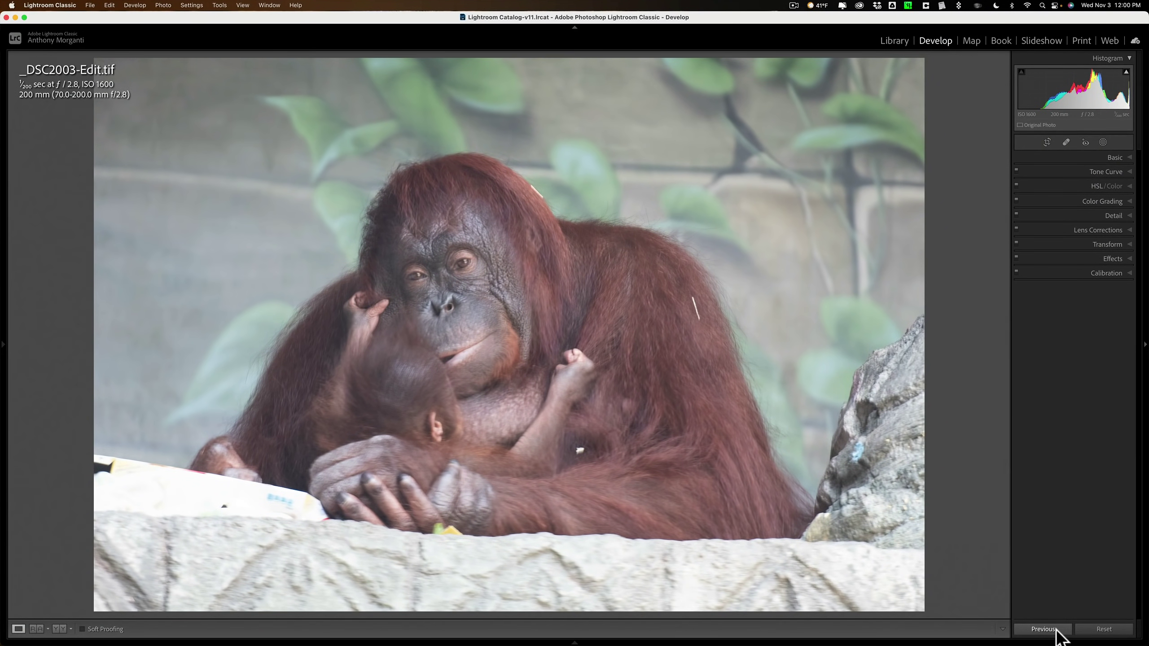
- Set Dehaze to +71 on _DSC2003-Edit.tif and check the face at 1:1
{"action": "left_click", "coordinate": [1110, 156]}
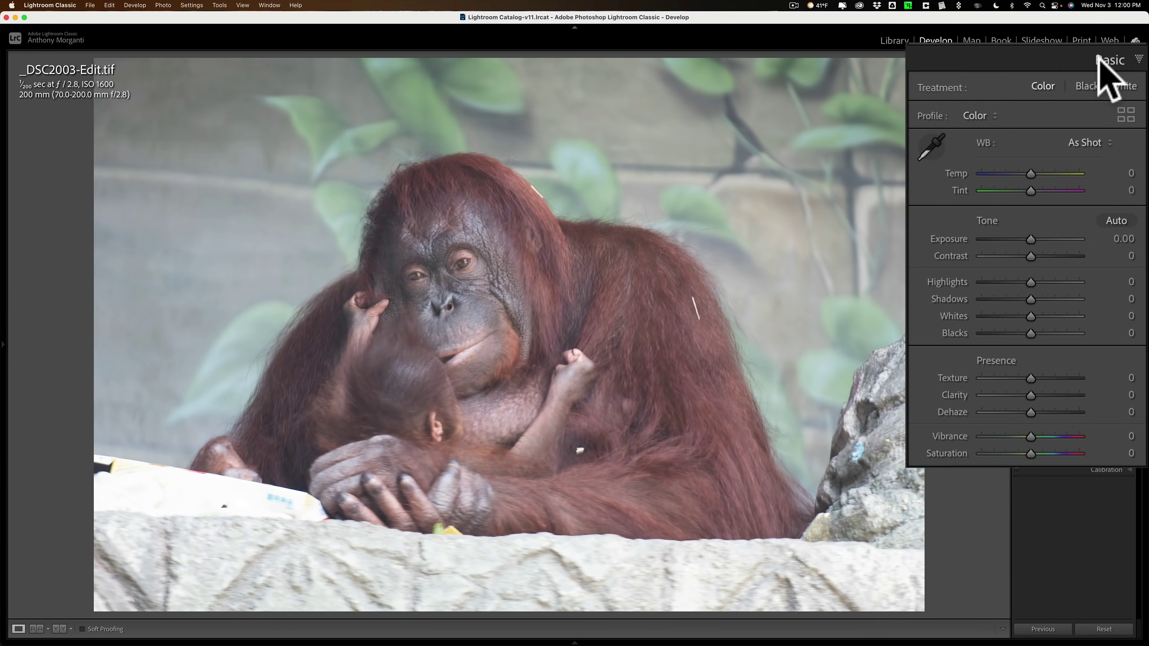
{"action": "left_click_drag", "start_coordinate": [1030, 411], "coordinate": [1062, 411]}
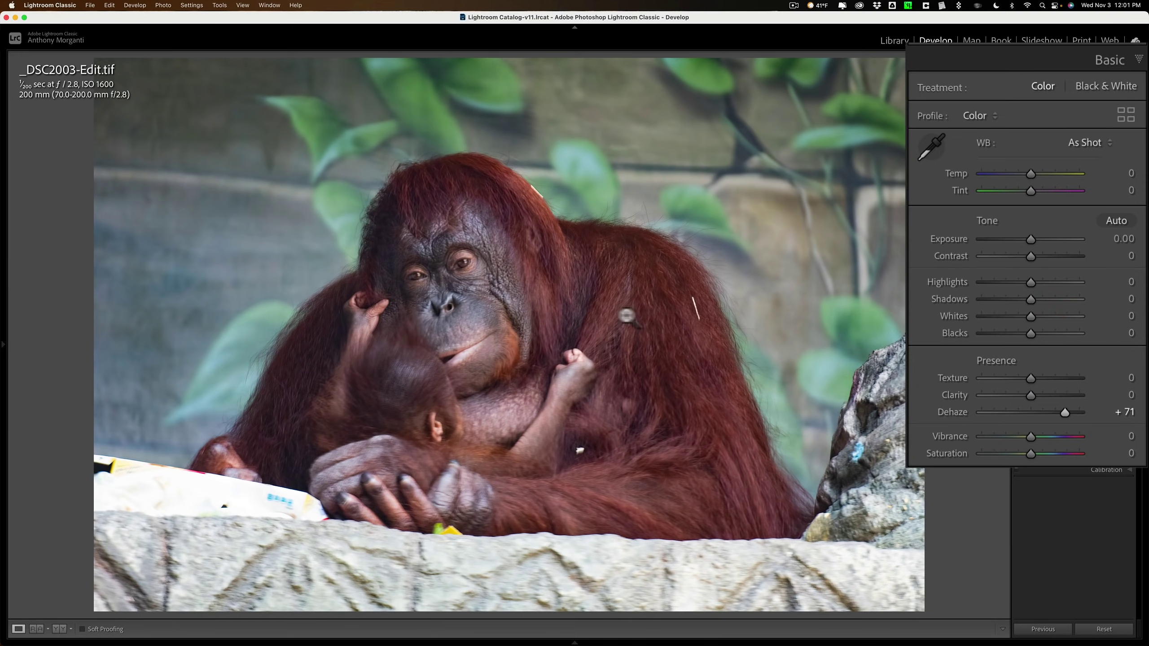
{"action": "left_click", "coordinate": [486, 276]}
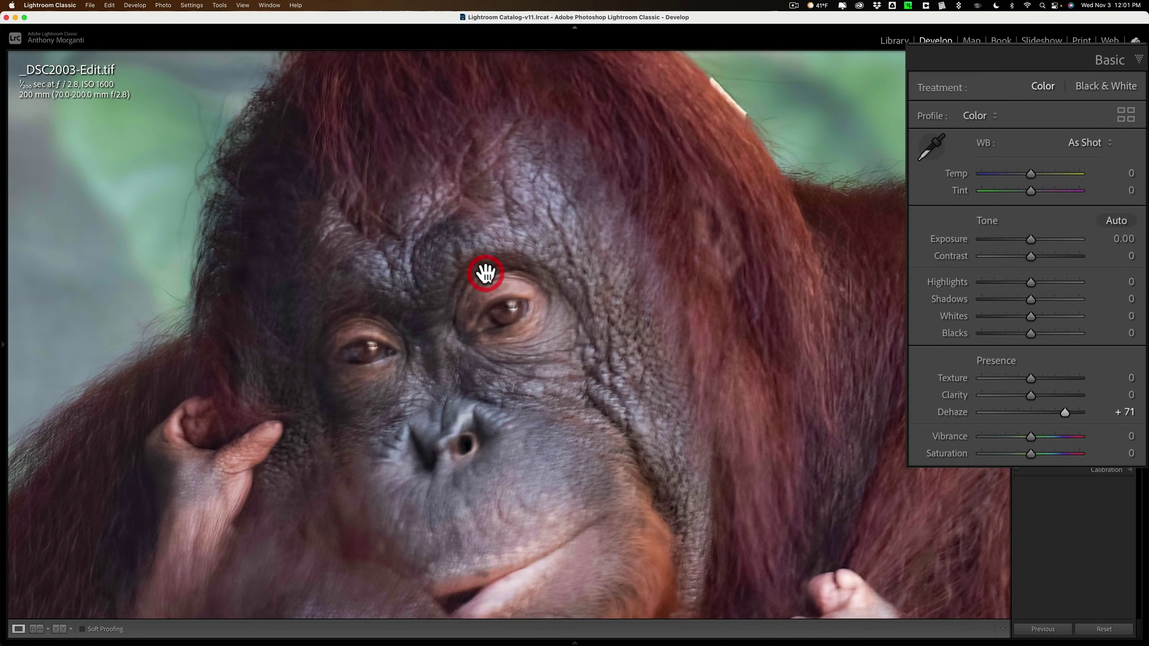
{"action": "left_click", "coordinate": [484, 273]}
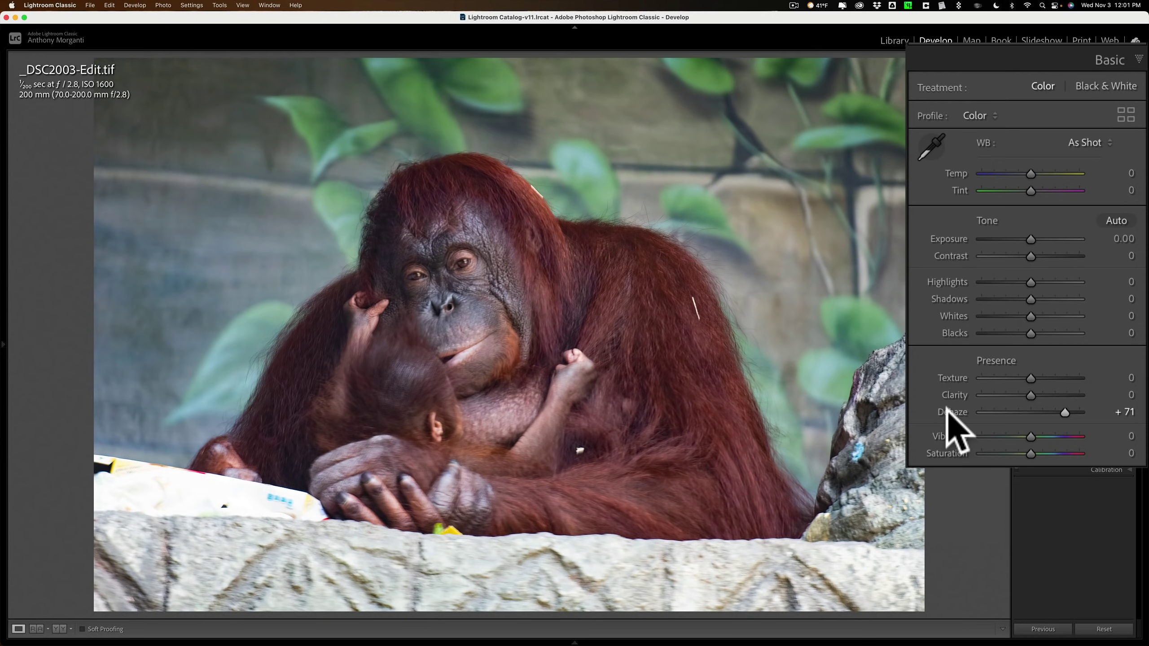
- Reset Dehaze to 0, set Contrast +100, Exposure −0.60, Shadows +91, then check the face at 1:1
{"action": "double_click", "coordinate": [946, 411]}
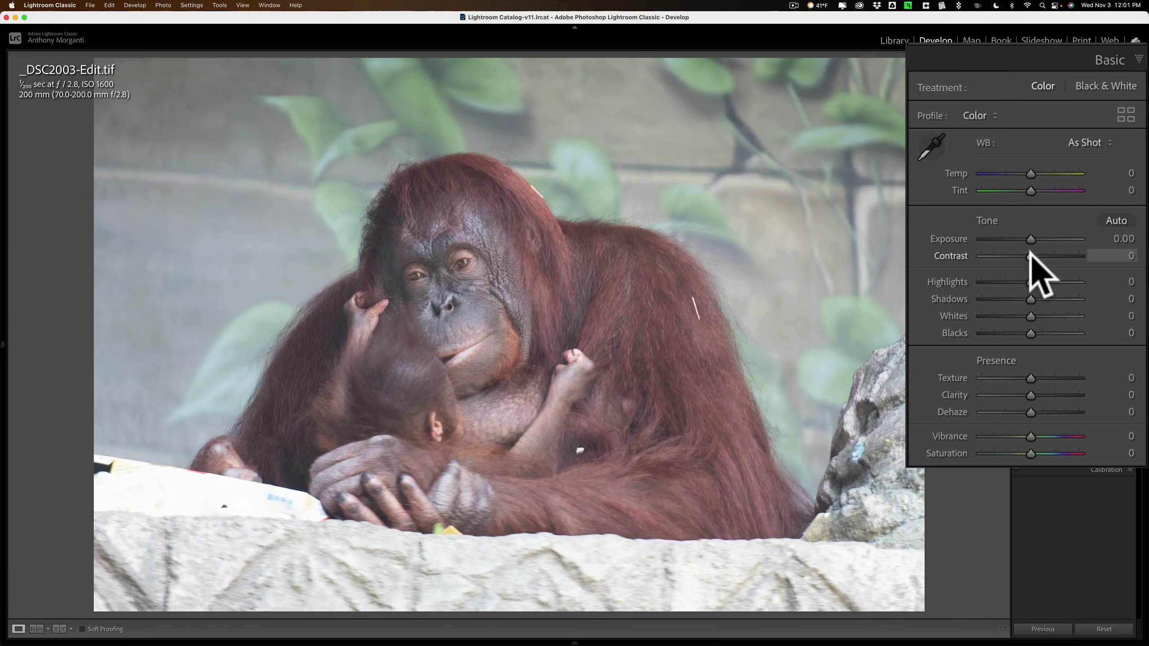
{"action": "left_click_drag", "start_coordinate": [1031, 257], "coordinate": [1088, 265]}
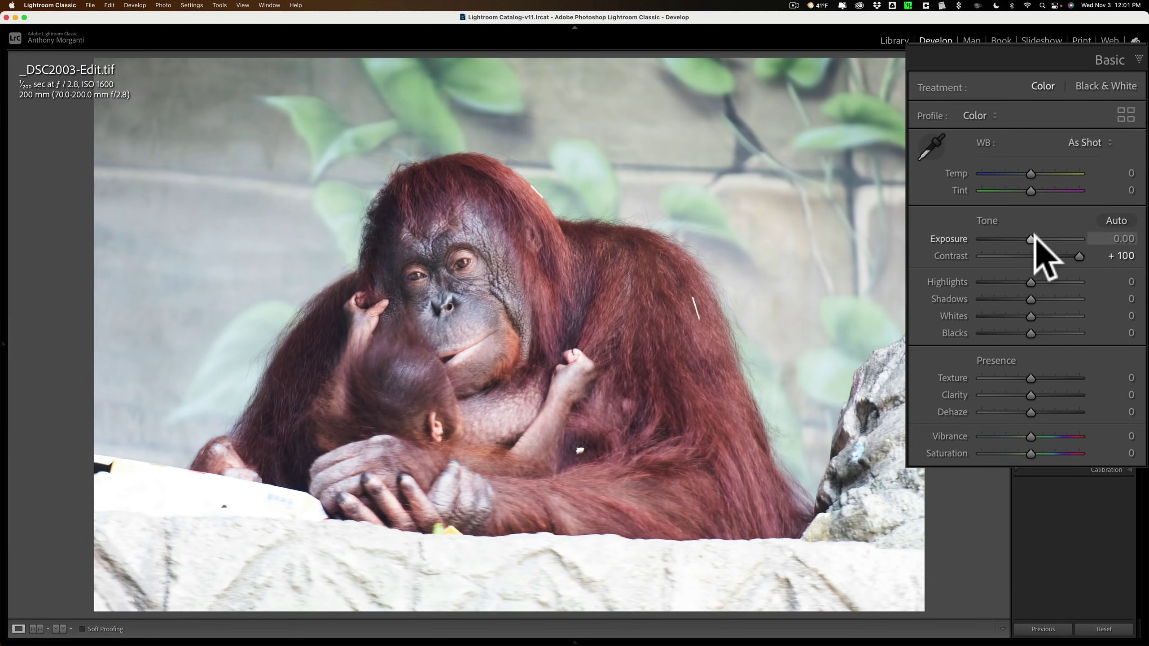
{"action": "left_click_drag", "start_coordinate": [1033, 235], "coordinate": [1025, 237]}
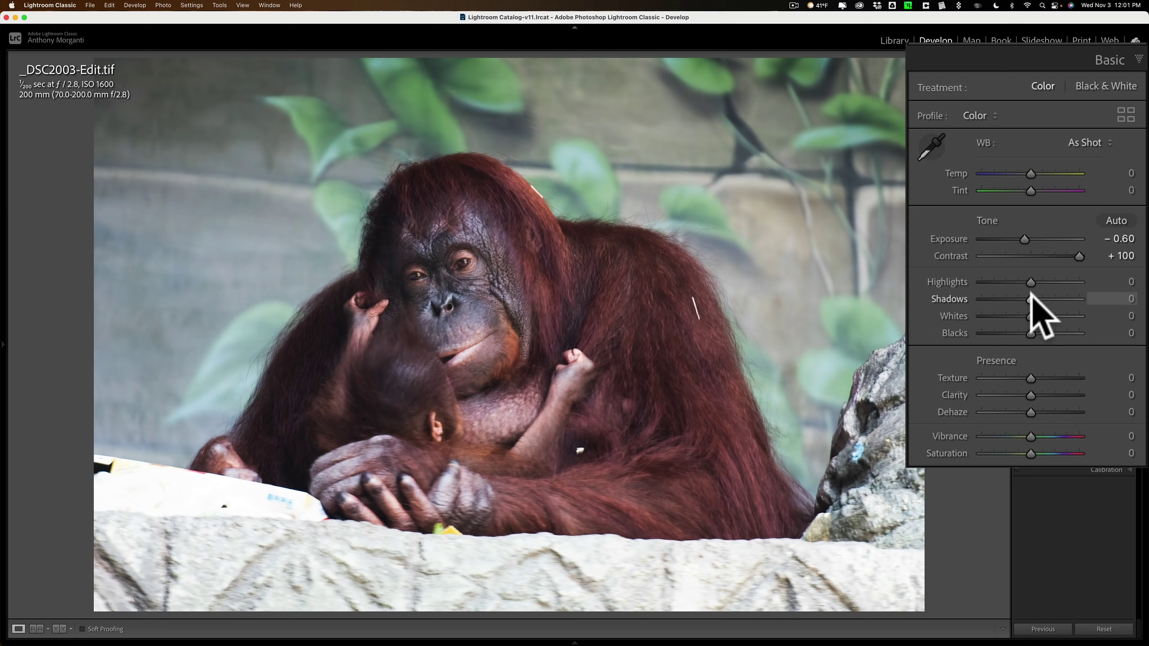
{"action": "mouse_move", "coordinate": [1031, 299]}
{"action": "left_mouse_down"}
{"action": "mouse_move", "coordinate": [1076, 295]}
{"action": "mouse_move", "coordinate": [999, 281]}
{"action": "mouse_move", "coordinate": [1031, 282]}
{"action": "mouse_move", "coordinate": [962, 289]}
{"action": "mouse_move", "coordinate": [1032, 313]}
{"action": "mouse_move", "coordinate": [1019, 312]}
{"action": "mouse_move", "coordinate": [1023, 332]}
{"action": "left_mouse_up"}
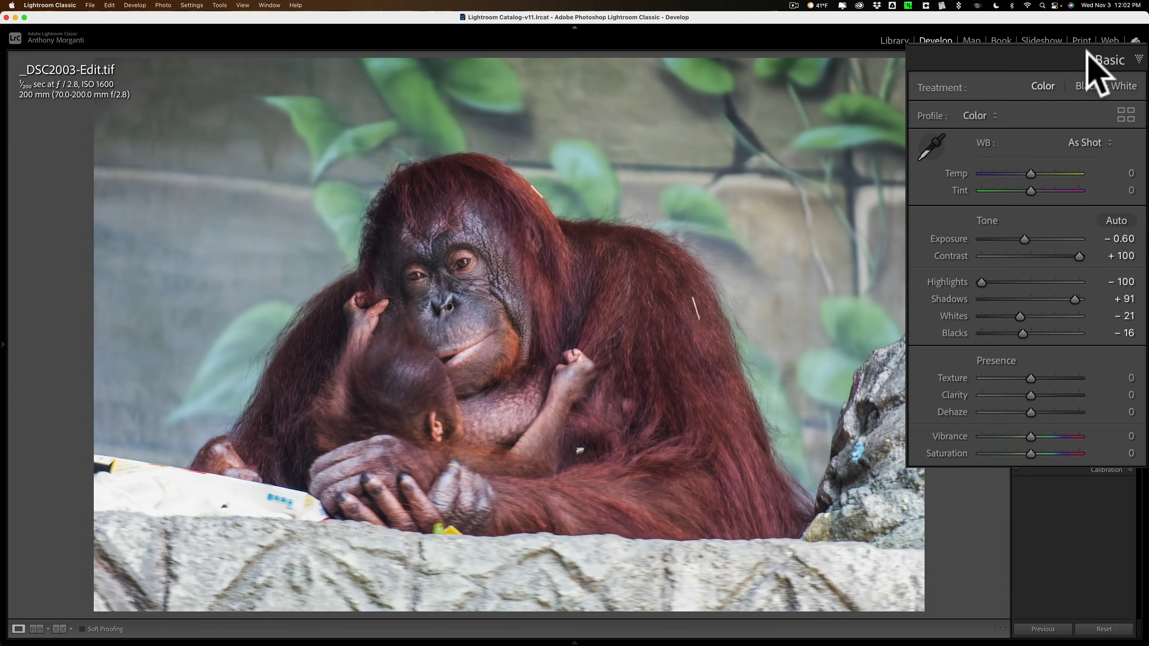
{"action": "left_click", "coordinate": [1113, 158]}
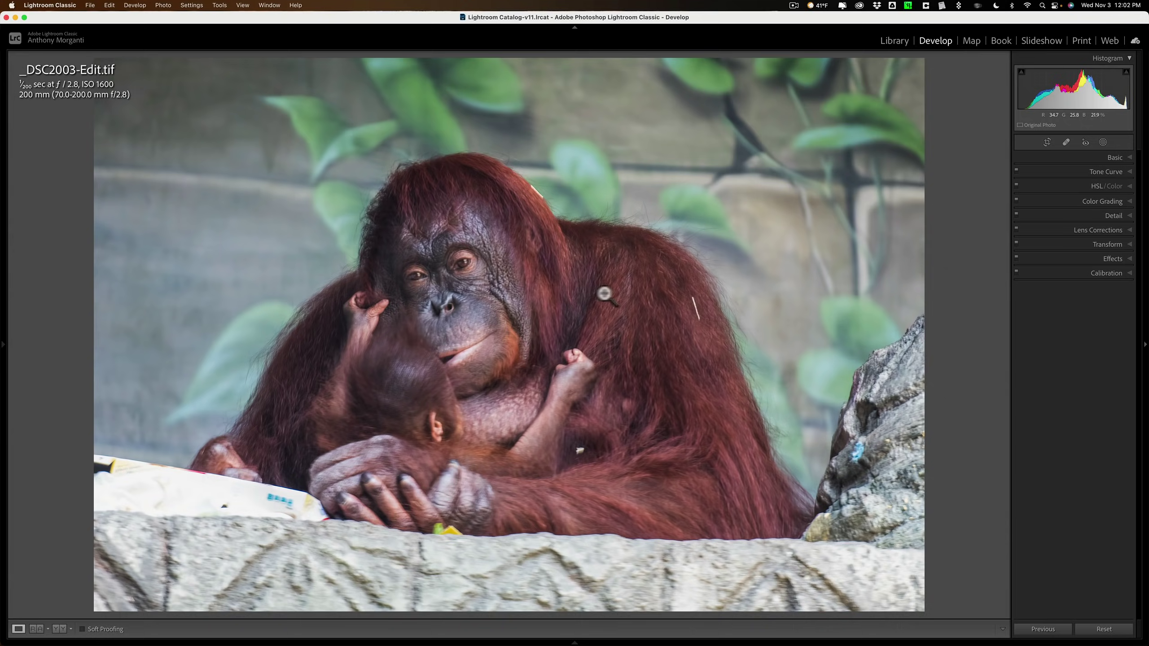
{"action": "left_click", "coordinate": [475, 283]}
{"action": "left_click", "coordinate": [494, 298]}
- Edit a copy with Lightroom adjustments in Topaz Sharpen AI, opening _DSC2003-Edit-Edit.tif
{"action": "right_click", "coordinate": [483, 232]}
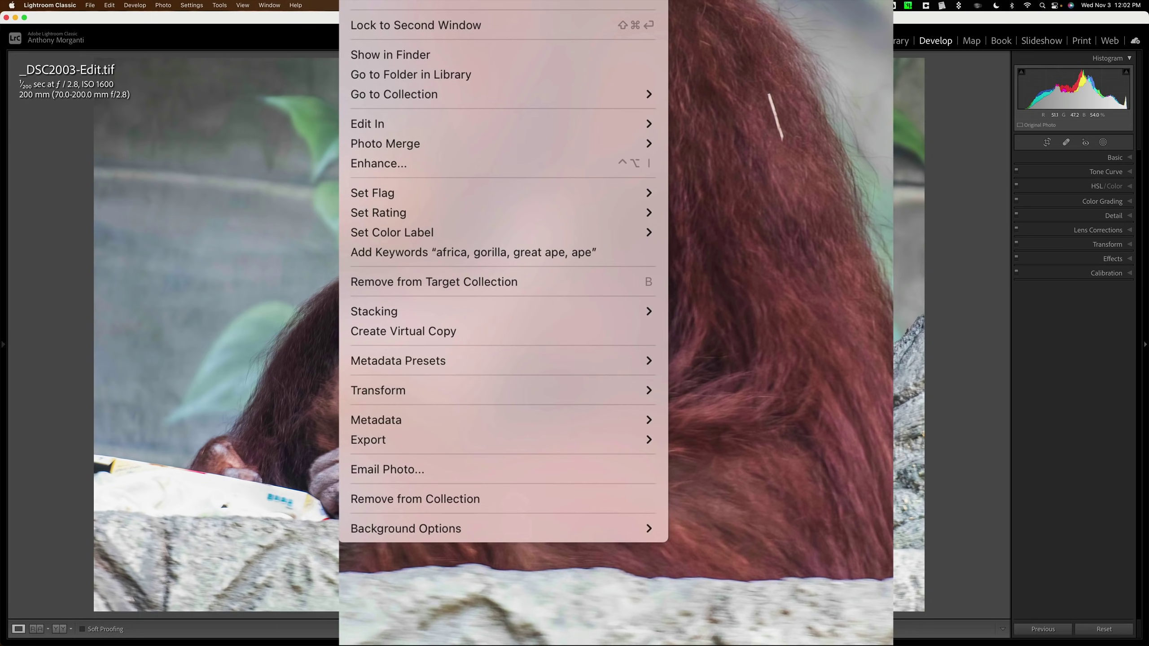
{"action": "mouse_move", "coordinate": [437, 123]}
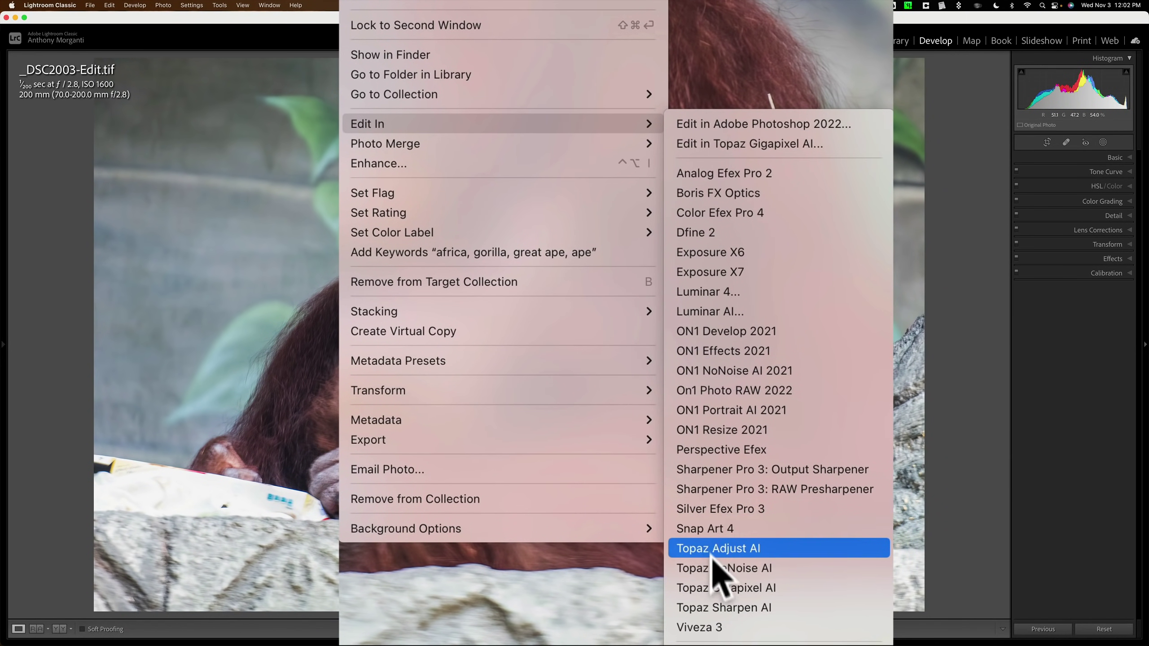
{"action": "left_click", "coordinate": [706, 609]}
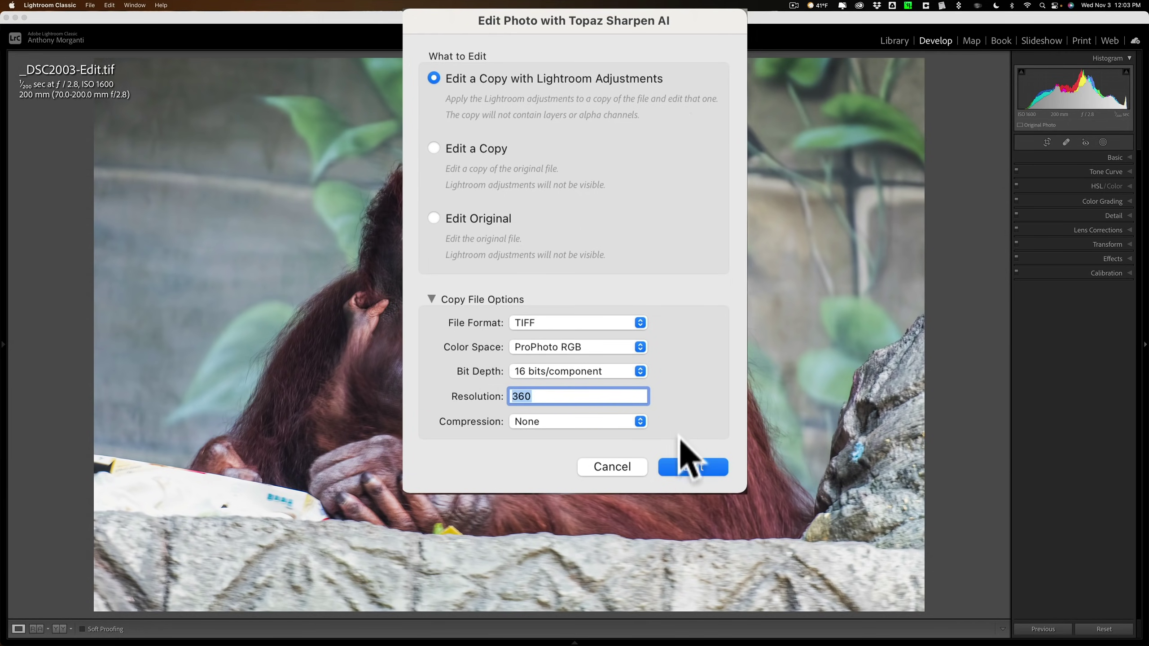
{"action": "left_click", "coordinate": [688, 471]}
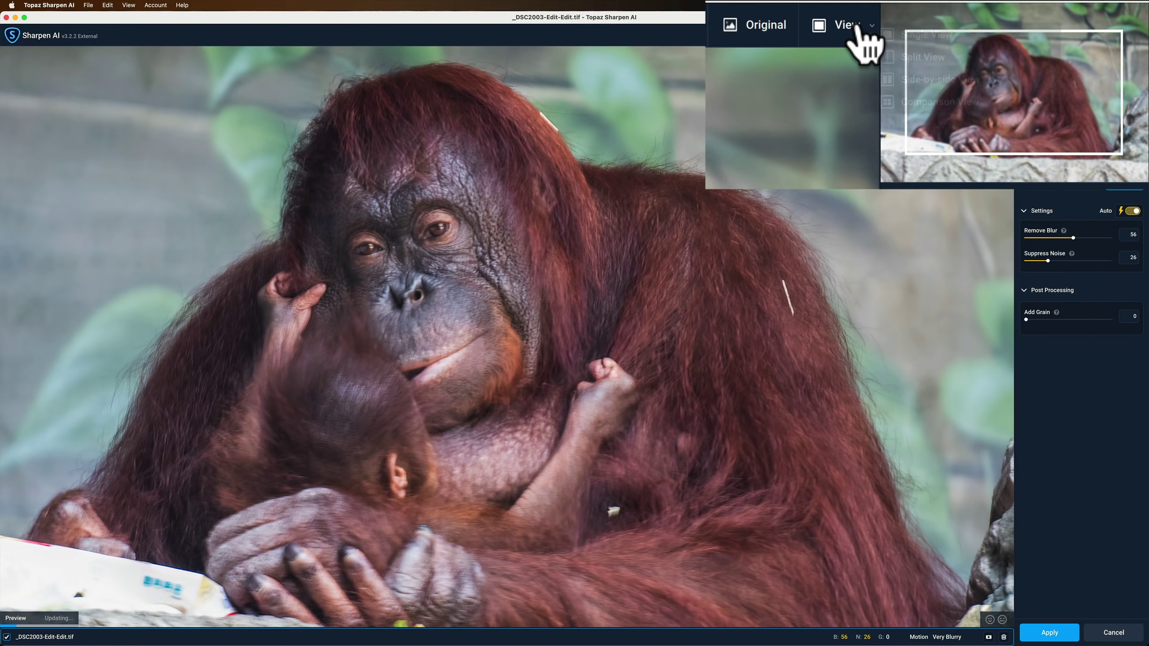
- Switch to the four-way Comparison View, center the previews on the orangutan's face, and pick Motion Blur
{"action": "left_click", "coordinate": [999, 35]}
{"action": "left_click", "coordinate": [1027, 76]}
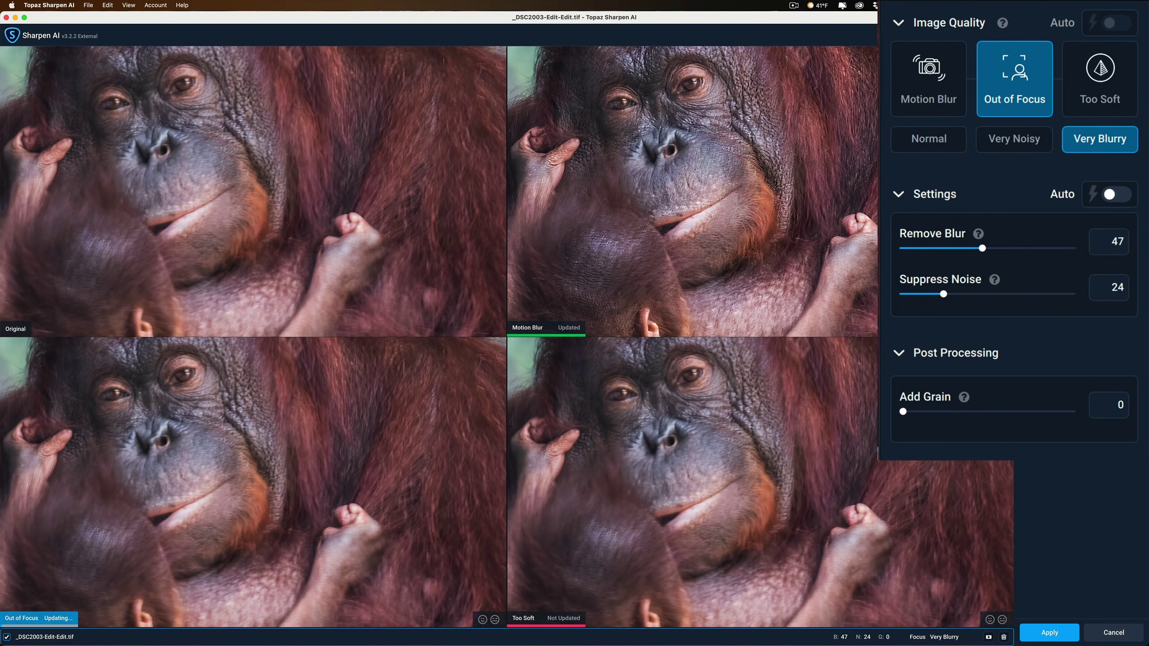
{"action": "scroll", "coordinate": [692, 190], "scroll_direction": "up", "scroll_amount": 5}
{"action": "scroll", "coordinate": [692, 190], "scroll_direction": "left", "scroll_amount": 5}
{"action": "scroll", "coordinate": [439, 337], "scroll_direction": "down", "scroll_amount": 1}
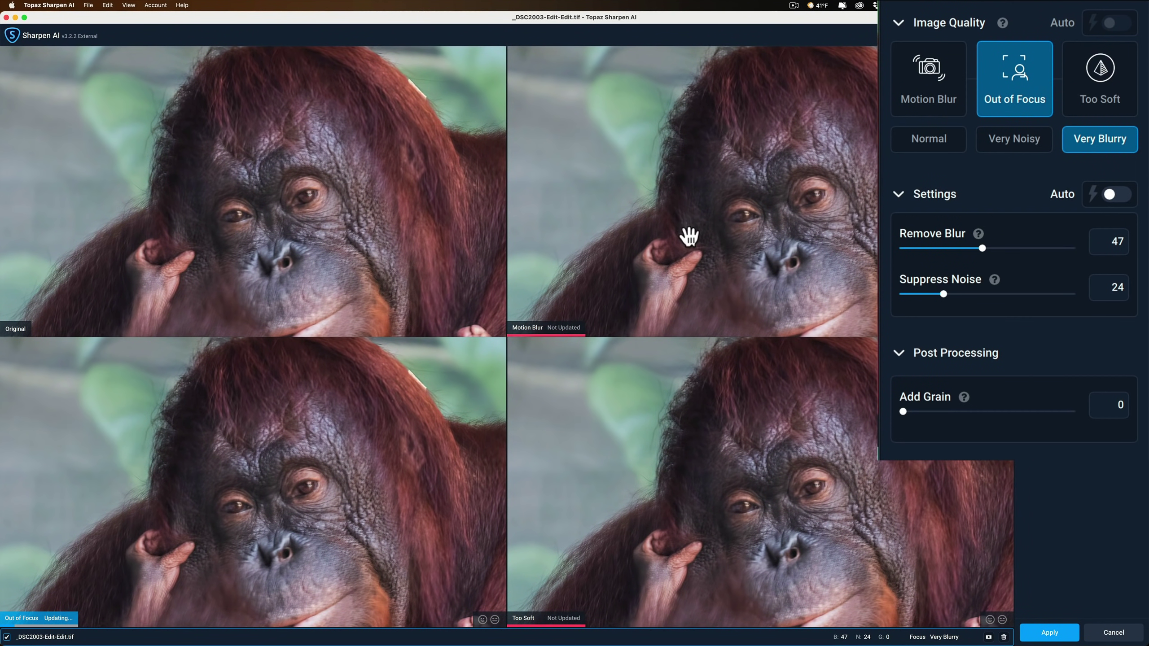
{"action": "left_click", "coordinate": [631, 232]}
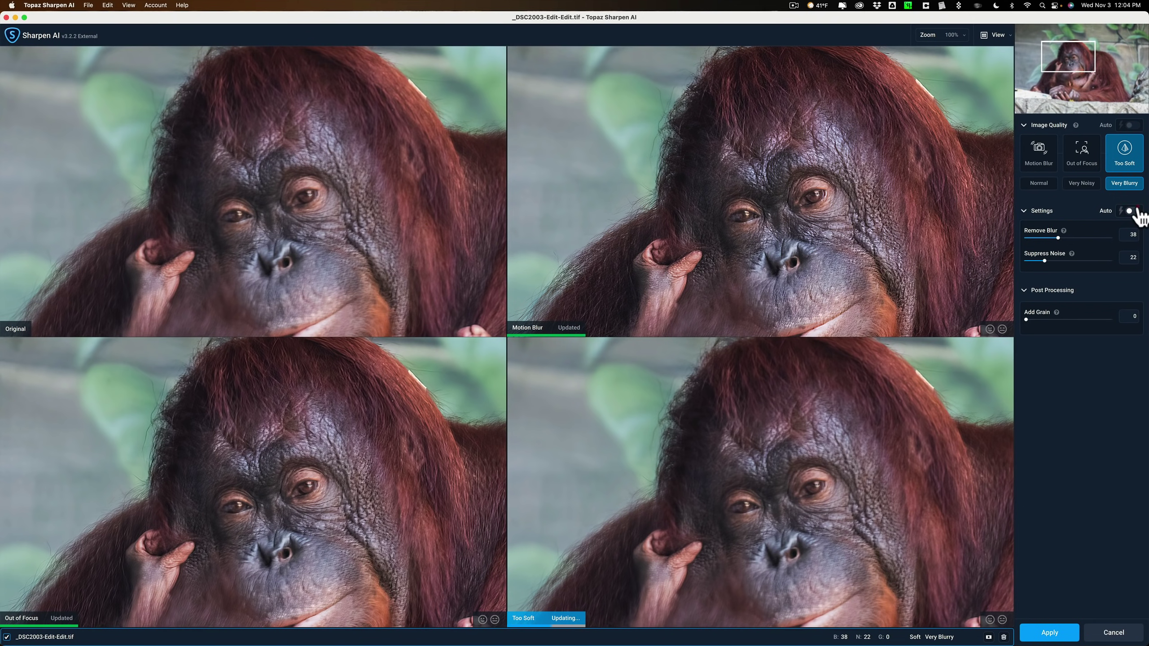
- Compare Out of Focus and Too Soft with Auto settings, then settle on Motion Blur (Remove Blur 56, Suppress Noise 26)
{"action": "left_click", "coordinate": [380, 475]}
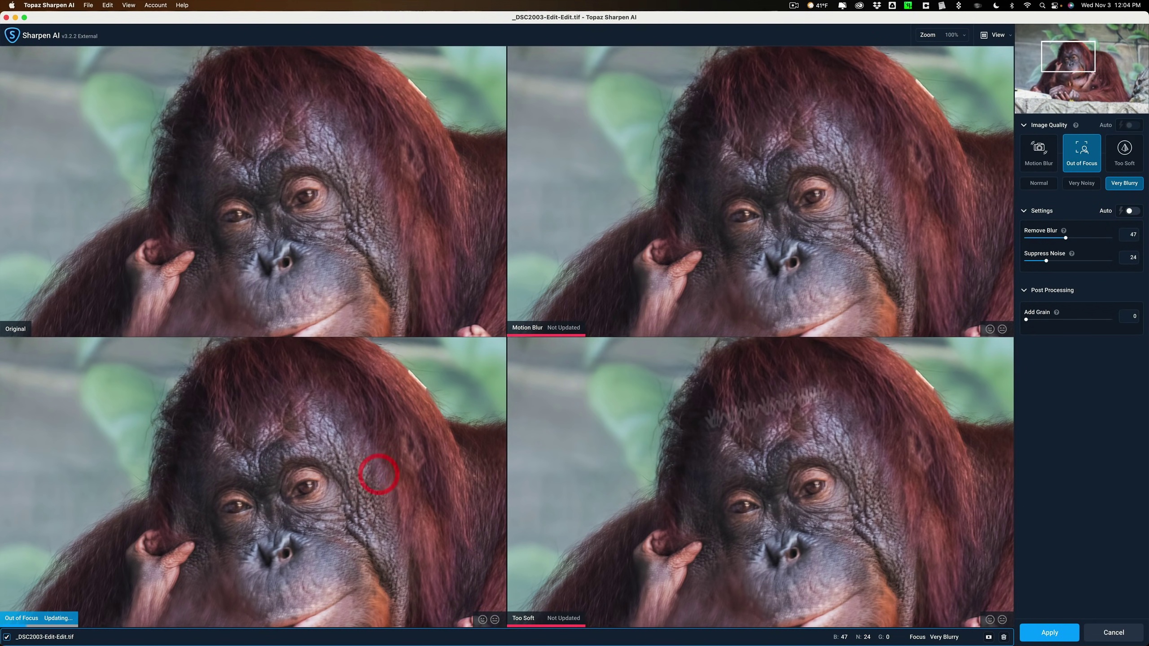
{"action": "left_click", "coordinate": [1131, 211]}
{"action": "left_click", "coordinate": [977, 244]}
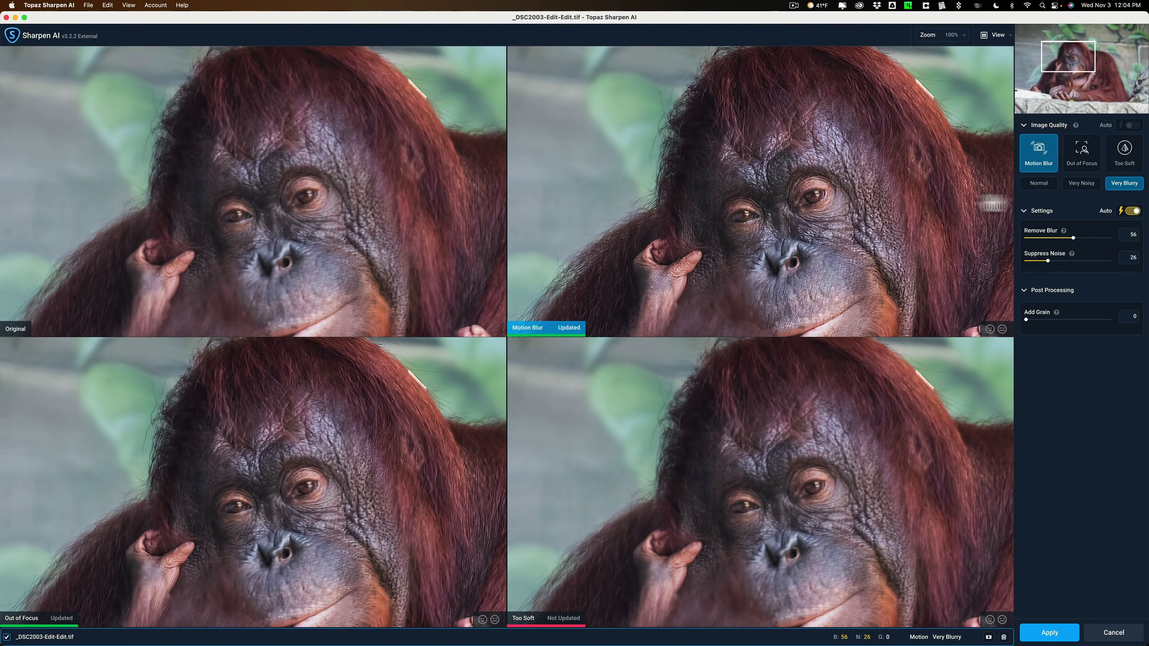
{"action": "left_click", "coordinate": [301, 432]}
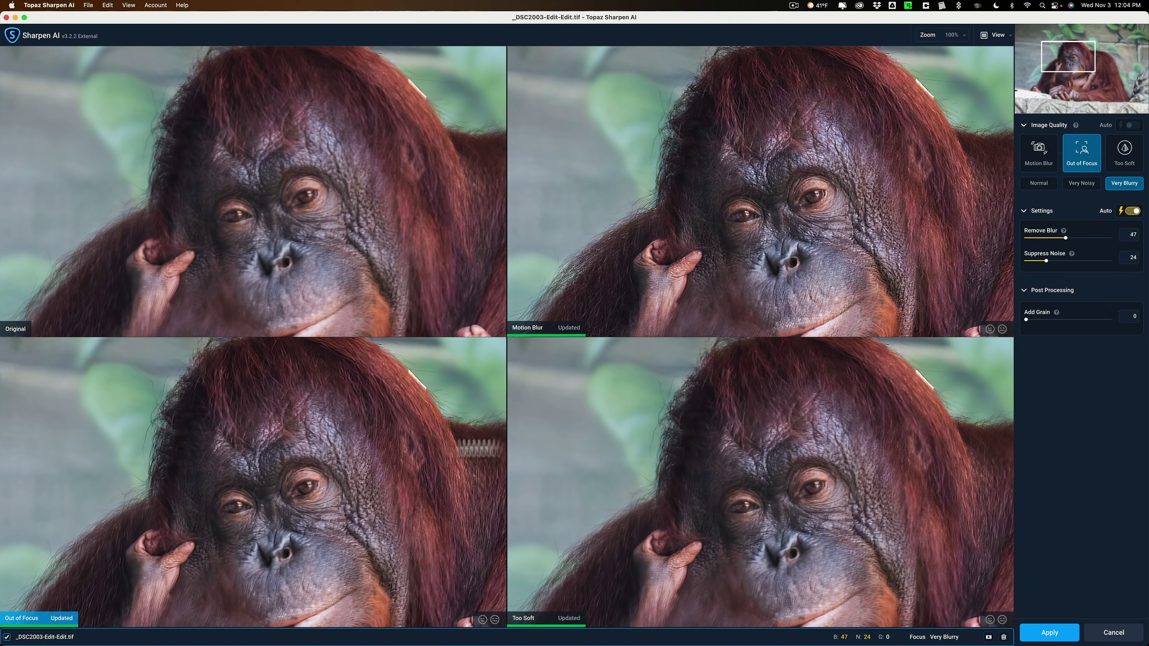
{"action": "left_click", "coordinate": [660, 446]}
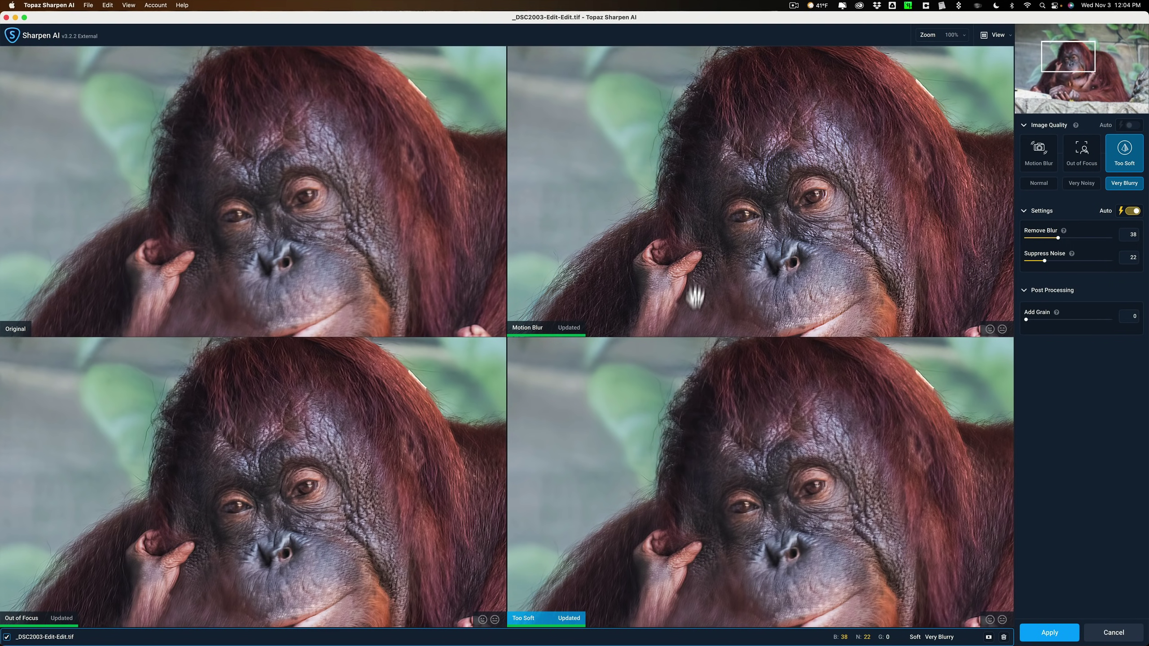
{"action": "left_click", "coordinate": [704, 224]}
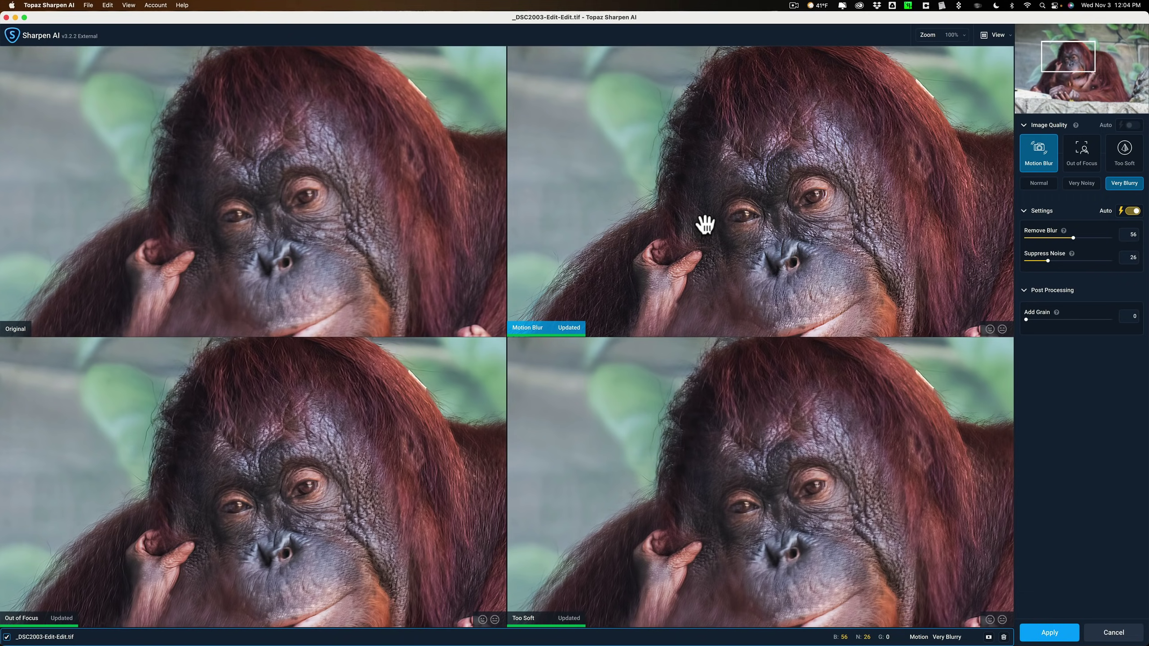
{"action": "left_click_drag", "start_coordinate": [1073, 58], "coordinate": [1071, 73]}
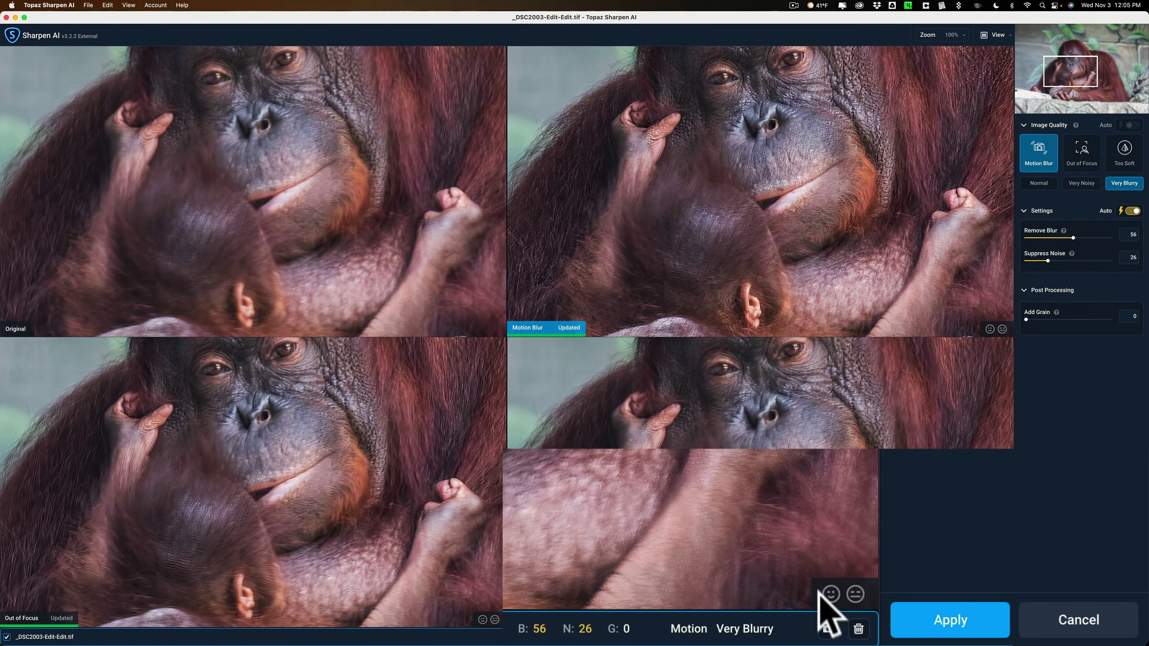
- Open selective masking in Sharpen AI and pan across the orangutan's body
{"action": "left_click", "coordinate": [827, 631]}
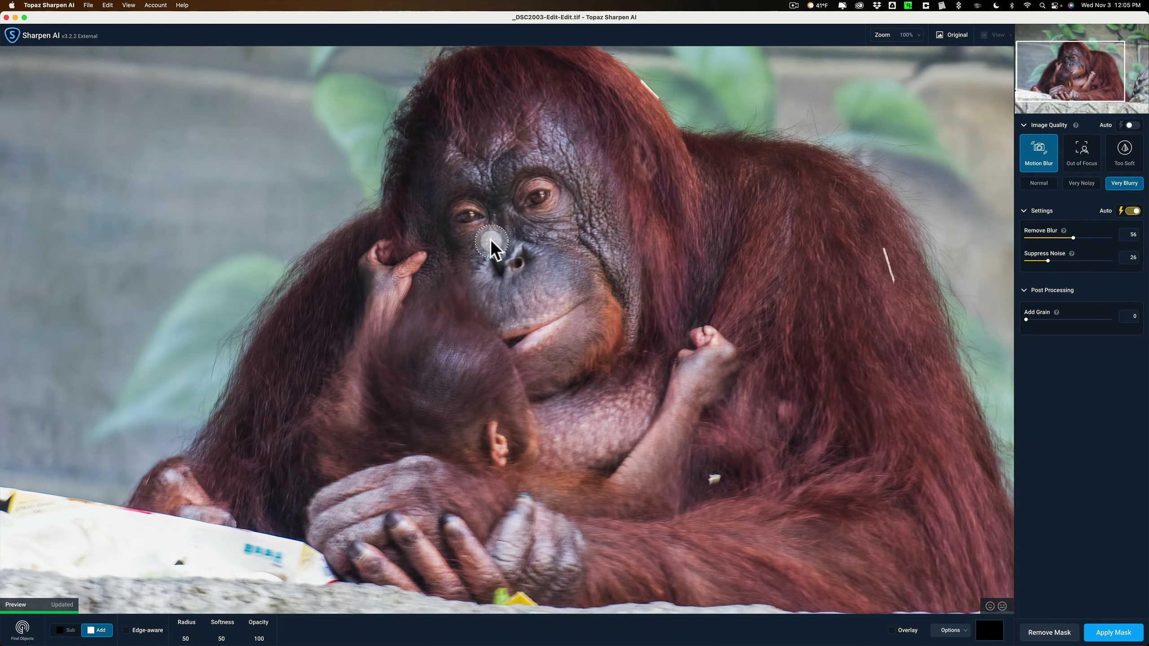
{"action": "left_click", "coordinate": [1085, 66]}
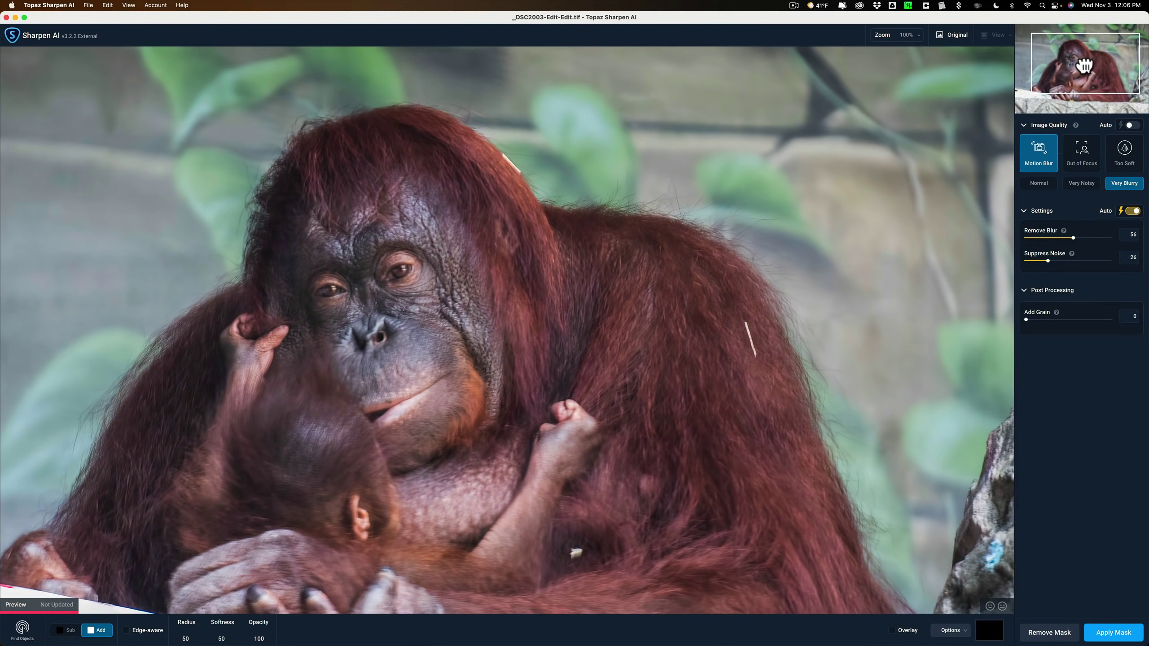
{"action": "left_click_drag", "start_coordinate": [1085, 66], "coordinate": [1078, 63]}
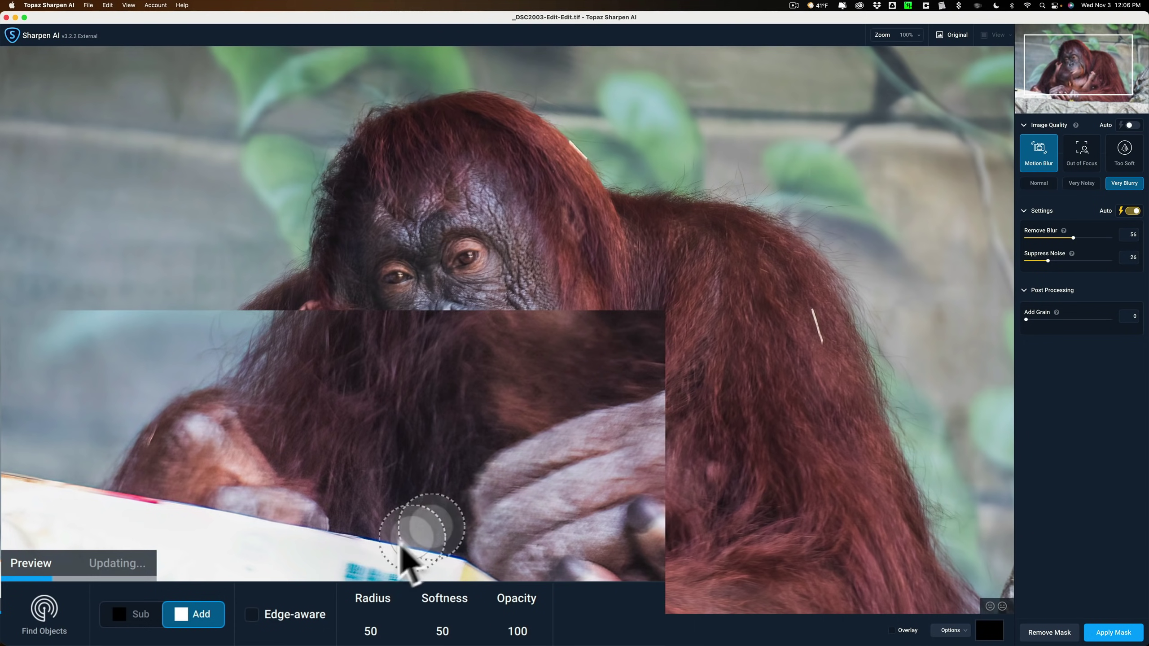
- Set the Add mask brush to radius 250 and softness 50, with opacity lowered to 80
{"action": "left_click", "coordinate": [371, 597]}
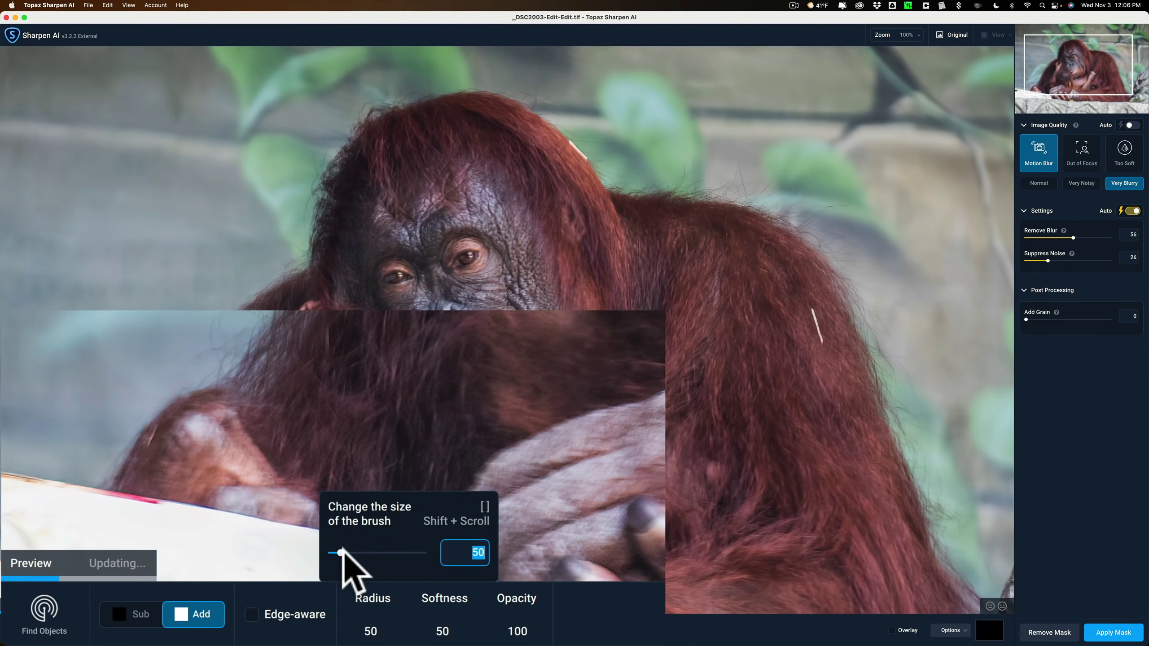
{"action": "left_click_drag", "start_coordinate": [343, 550], "coordinate": [380, 564]}
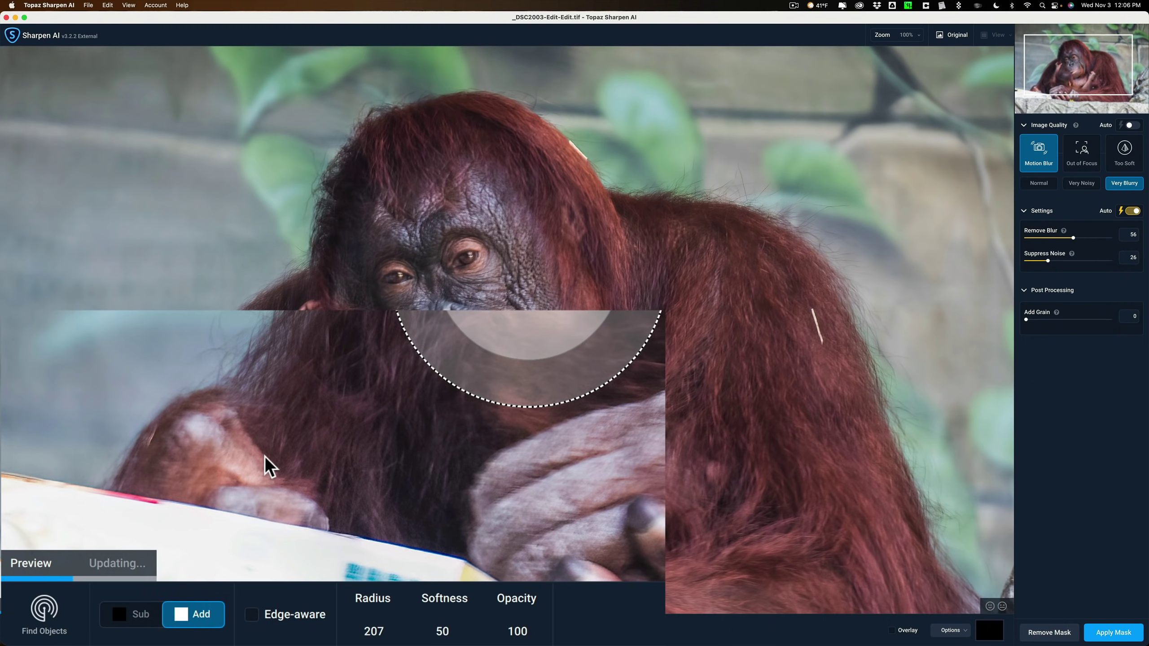
{"action": "key", "text": "bracketleft"}
{"action": "key", "text": "bracketleft"}
{"action": "key", "text": "bracketright"}
{"action": "key", "text": "bracketright"}
{"action": "key", "text": "bracketright"}
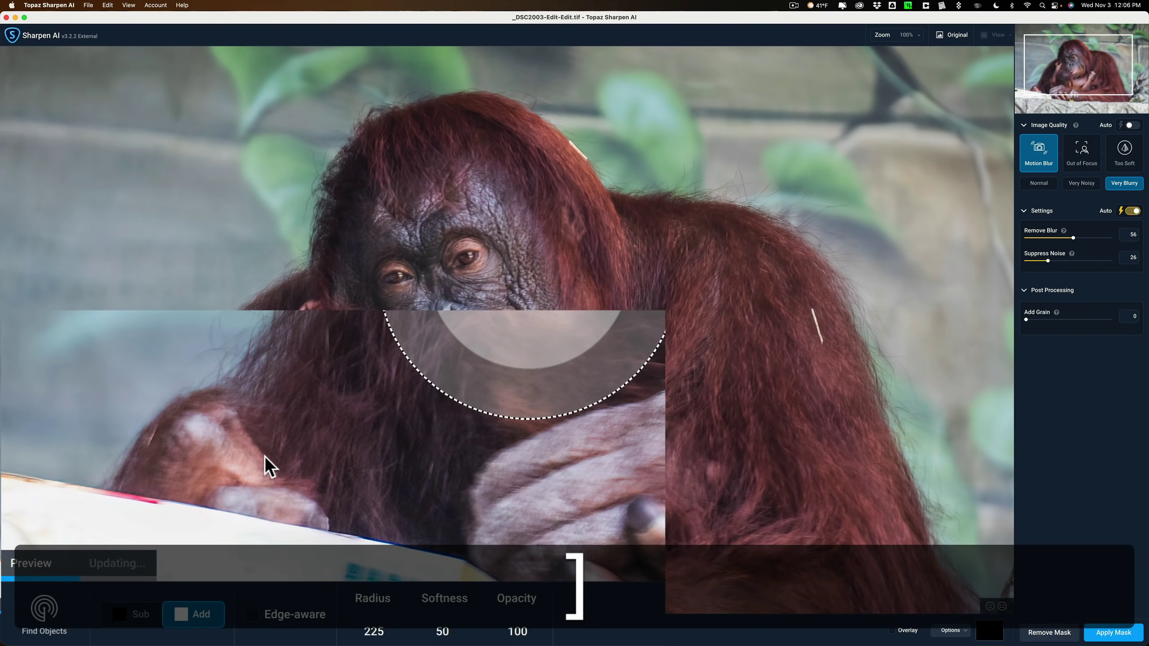
{"action": "key", "text": "bracketright"}
{"action": "mouse_move", "coordinate": [452, 589]}
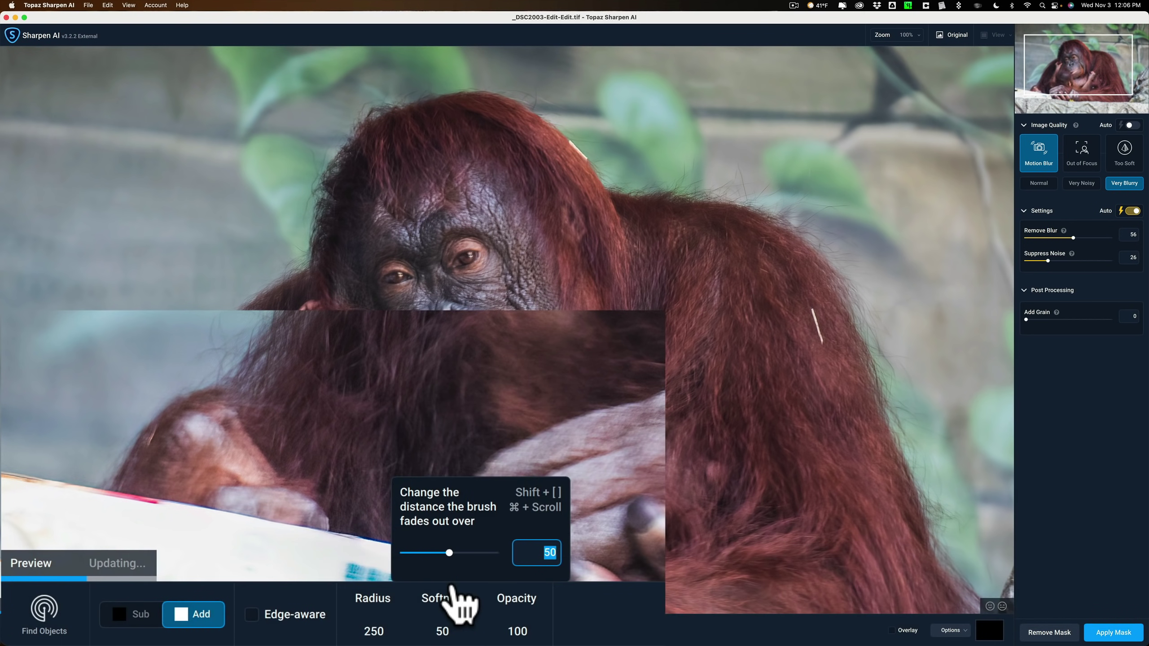
{"action": "mouse_move", "coordinate": [534, 615]}
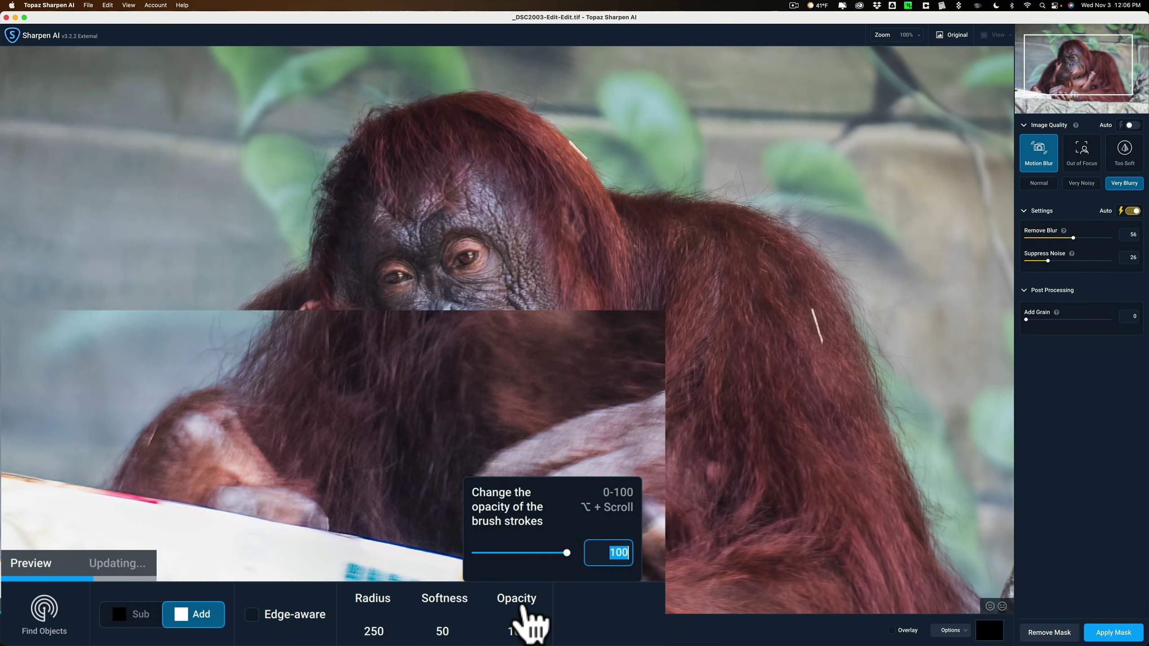
{"action": "left_click", "coordinate": [565, 552]}
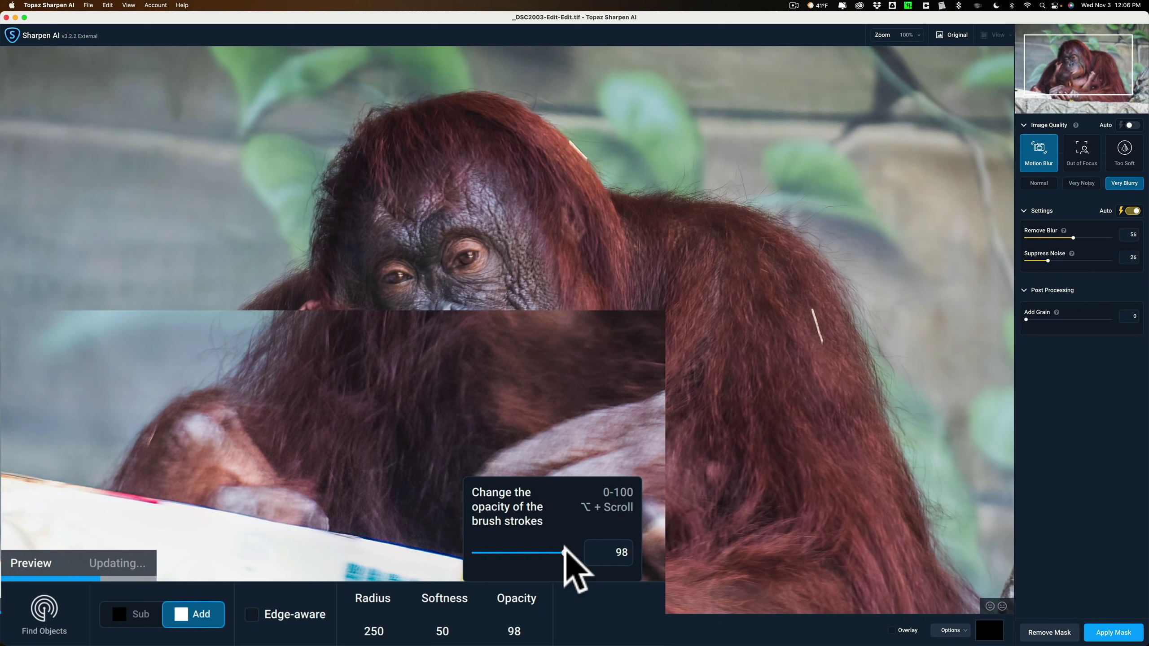
{"action": "left_click_drag", "start_coordinate": [565, 549], "coordinate": [547, 549]}
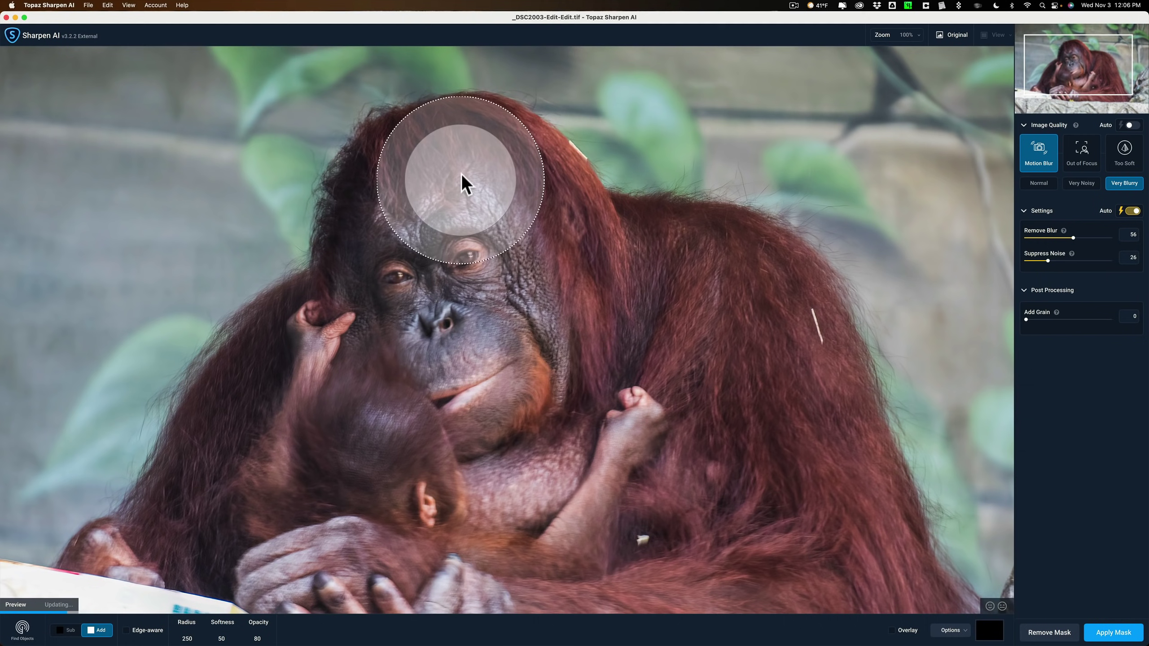
- Paint the mask over the mother's head, hair and the baby's hand, then over the baby at opacity 50
{"action": "mouse_move", "coordinate": [472, 167]}
{"action": "left_mouse_down"}
{"action": "mouse_move", "coordinate": [426, 183]}
{"action": "mouse_move", "coordinate": [395, 219]}
{"action": "mouse_move", "coordinate": [392, 241]}
{"action": "mouse_move", "coordinate": [418, 296]}
{"action": "mouse_move", "coordinate": [380, 272]}
{"action": "mouse_move", "coordinate": [385, 218]}
{"action": "mouse_move", "coordinate": [402, 258]}
{"action": "mouse_move", "coordinate": [500, 322]}
{"action": "mouse_move", "coordinate": [516, 219]}
{"action": "mouse_move", "coordinate": [495, 177]}
{"action": "mouse_move", "coordinate": [487, 169]}
{"action": "mouse_move", "coordinate": [566, 271]}
{"action": "mouse_move", "coordinate": [536, 351]}
{"action": "mouse_move", "coordinate": [493, 387]}
{"action": "mouse_move", "coordinate": [503, 401]}
{"action": "mouse_move", "coordinate": [610, 405]}
{"action": "mouse_move", "coordinate": [598, 403]}
{"action": "mouse_move", "coordinate": [636, 307]}
{"action": "mouse_move", "coordinate": [625, 276]}
{"action": "mouse_move", "coordinate": [648, 272]}
{"action": "mouse_move", "coordinate": [631, 262]}
{"action": "mouse_move", "coordinate": [718, 290]}
{"action": "mouse_move", "coordinate": [785, 335]}
{"action": "mouse_move", "coordinate": [724, 367]}
{"action": "mouse_move", "coordinate": [744, 388]}
{"action": "mouse_move", "coordinate": [791, 395]}
{"action": "mouse_move", "coordinate": [648, 352]}
{"action": "left_mouse_up"}
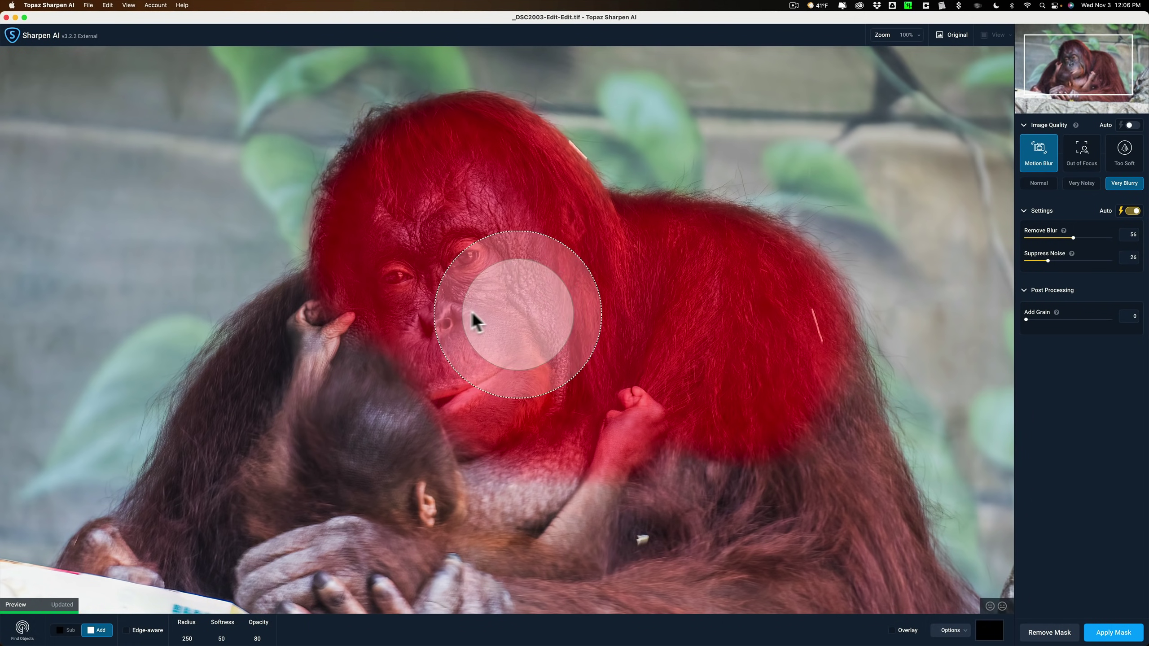
{"action": "mouse_move", "coordinate": [299, 369]}
{"action": "left_mouse_down"}
{"action": "mouse_move", "coordinate": [219, 483]}
{"action": "mouse_move", "coordinate": [235, 467]}
{"action": "left_mouse_up"}
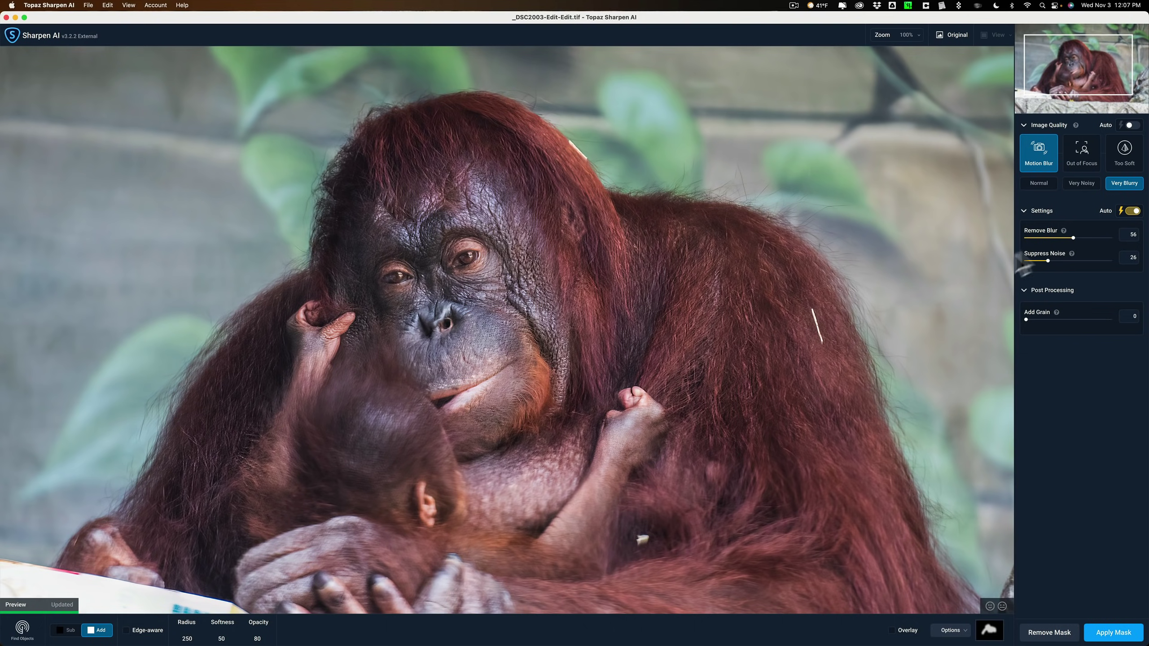
{"action": "left_click", "coordinate": [260, 632]}
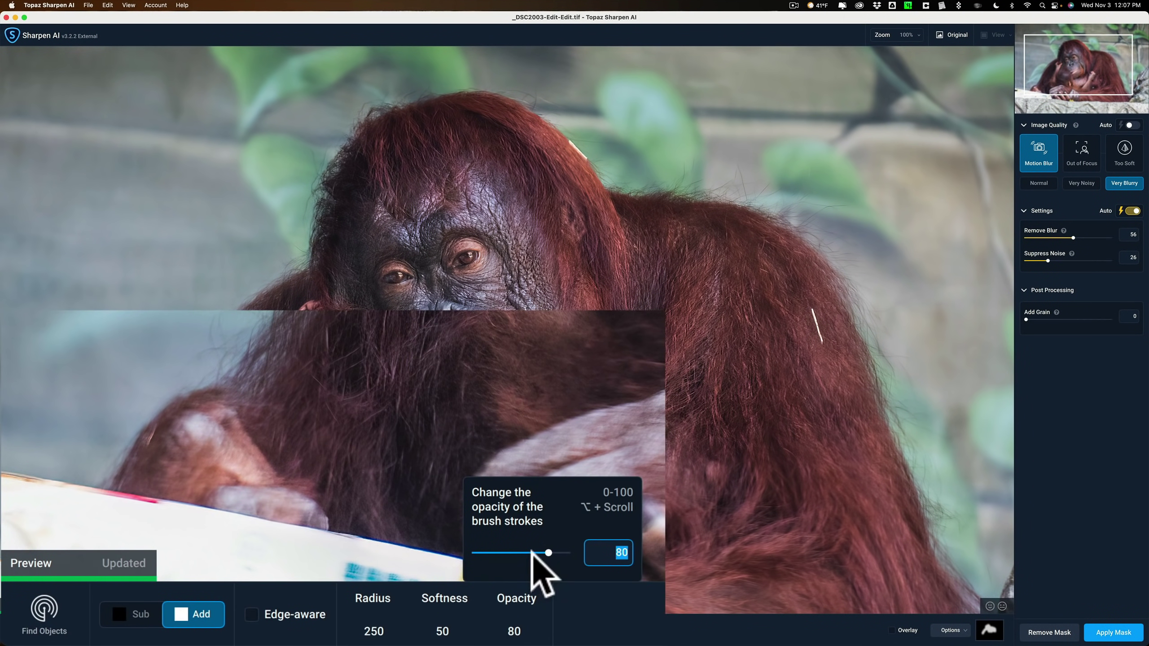
{"action": "left_click_drag", "start_coordinate": [549, 553], "coordinate": [522, 552]}
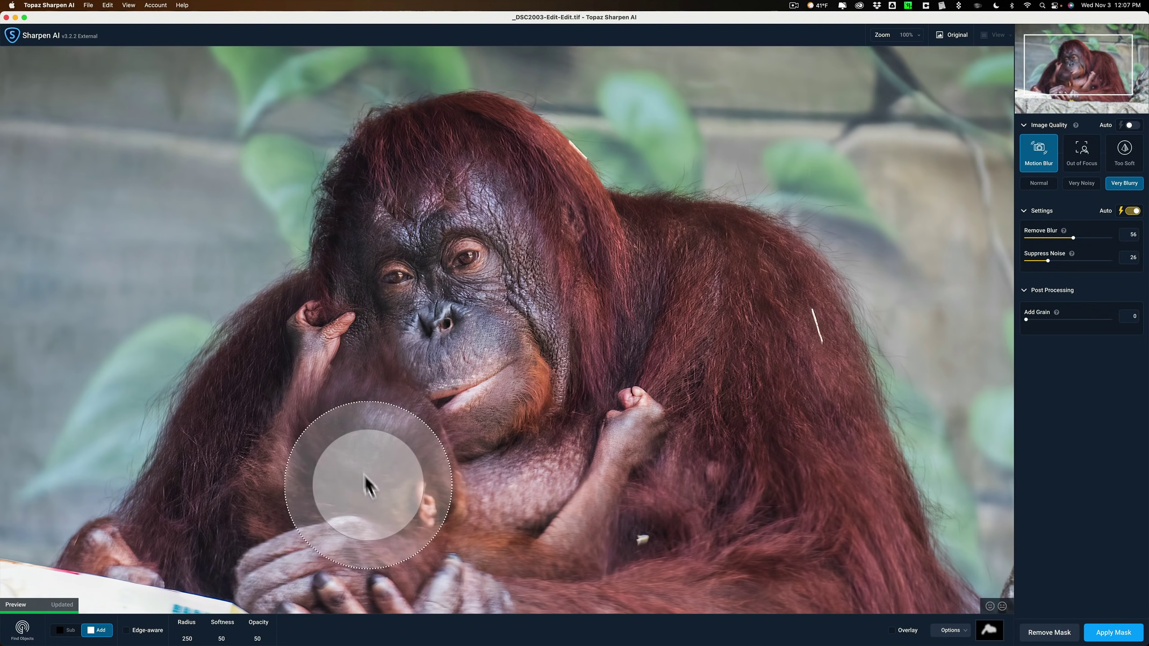
{"action": "mouse_move", "coordinate": [400, 436]}
{"action": "left_mouse_down"}
{"action": "mouse_move", "coordinate": [370, 430]}
{"action": "mouse_move", "coordinate": [309, 481]}
{"action": "mouse_move", "coordinate": [231, 504]}
{"action": "mouse_move", "coordinate": [114, 571]}
{"action": "mouse_move", "coordinate": [406, 580]}
{"action": "mouse_move", "coordinate": [410, 539]}
{"action": "mouse_move", "coordinate": [582, 478]}
{"action": "mouse_move", "coordinate": [834, 547]}
{"action": "mouse_move", "coordinate": [843, 498]}
{"action": "mouse_move", "coordinate": [824, 433]}
{"action": "mouse_move", "coordinate": [889, 564]}
{"action": "mouse_move", "coordinate": [882, 580]}
{"action": "mouse_move", "coordinate": [601, 570]}
{"action": "mouse_move", "coordinate": [388, 587]}
{"action": "mouse_move", "coordinate": [265, 580]}
{"action": "mouse_move", "coordinate": [362, 576]}
{"action": "left_mouse_up"}
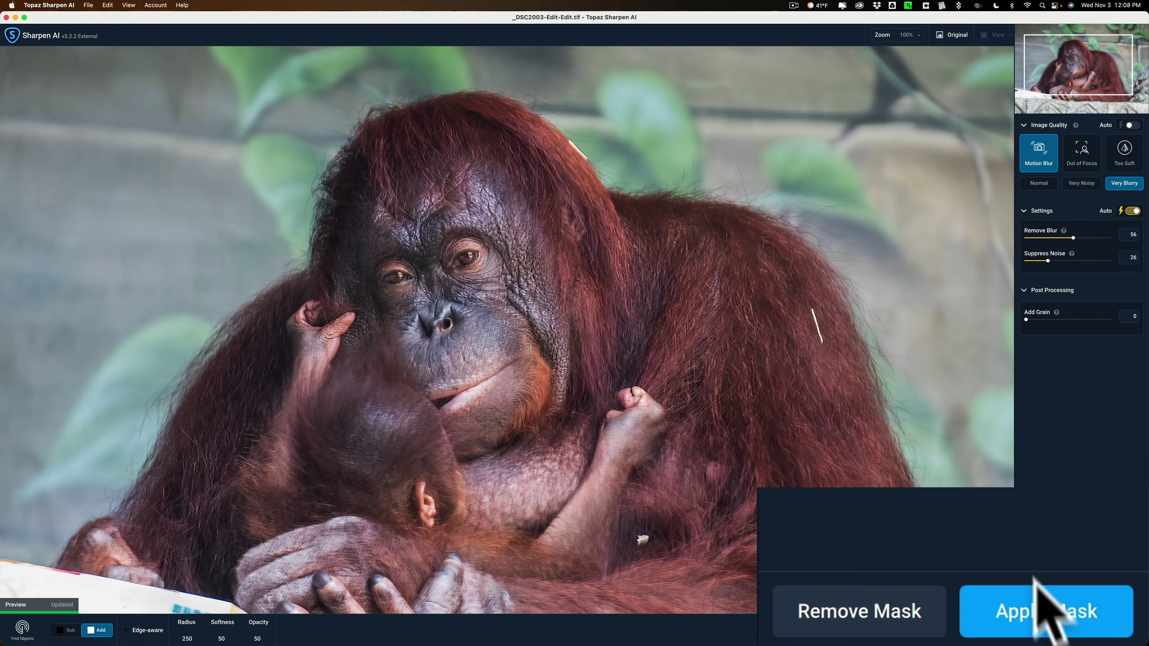
- Apply the painted mask and switch to Single View to check the sharpened result
{"action": "left_click", "coordinate": [1070, 627]}
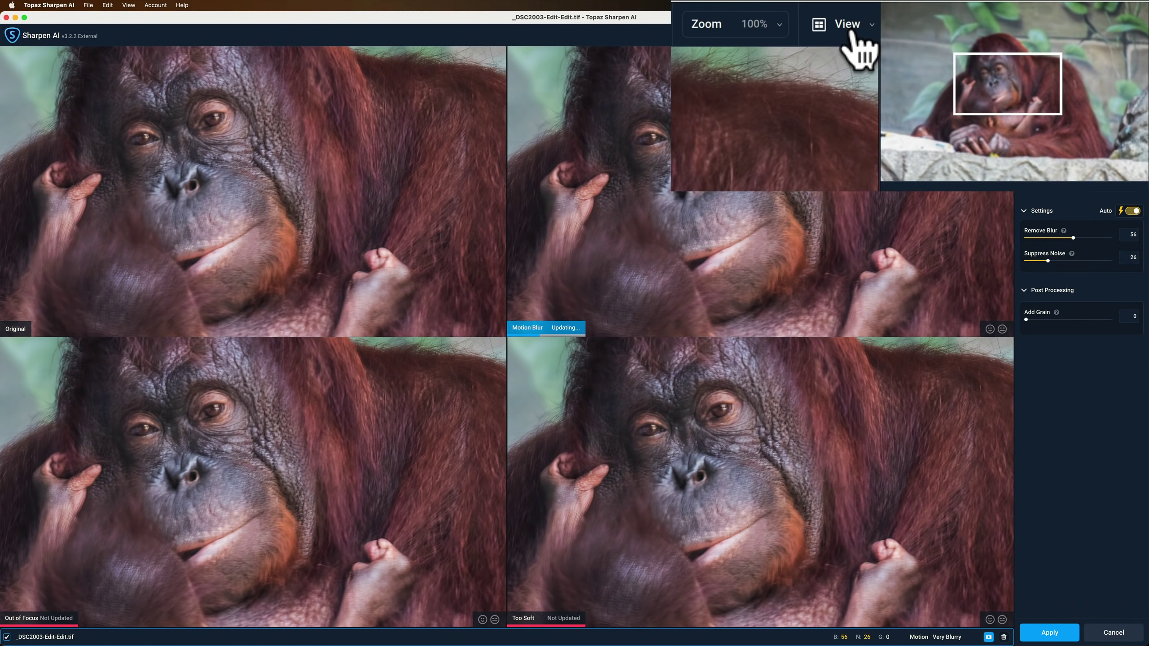
{"action": "left_click", "coordinate": [852, 34]}
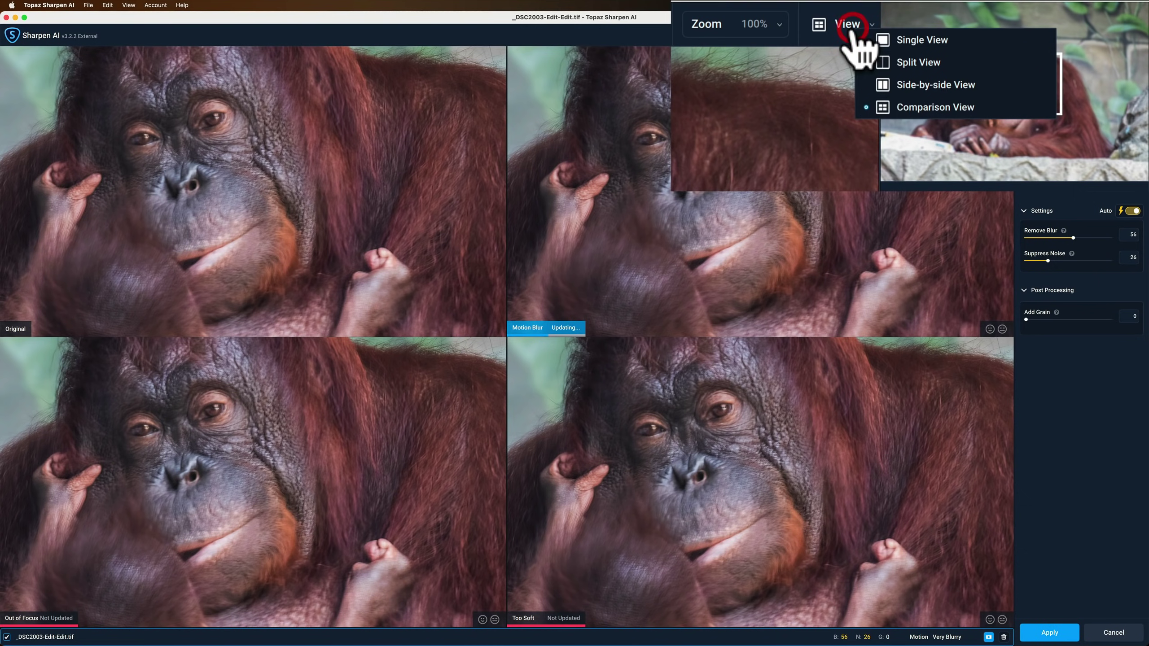
{"action": "left_click", "coordinate": [893, 34]}
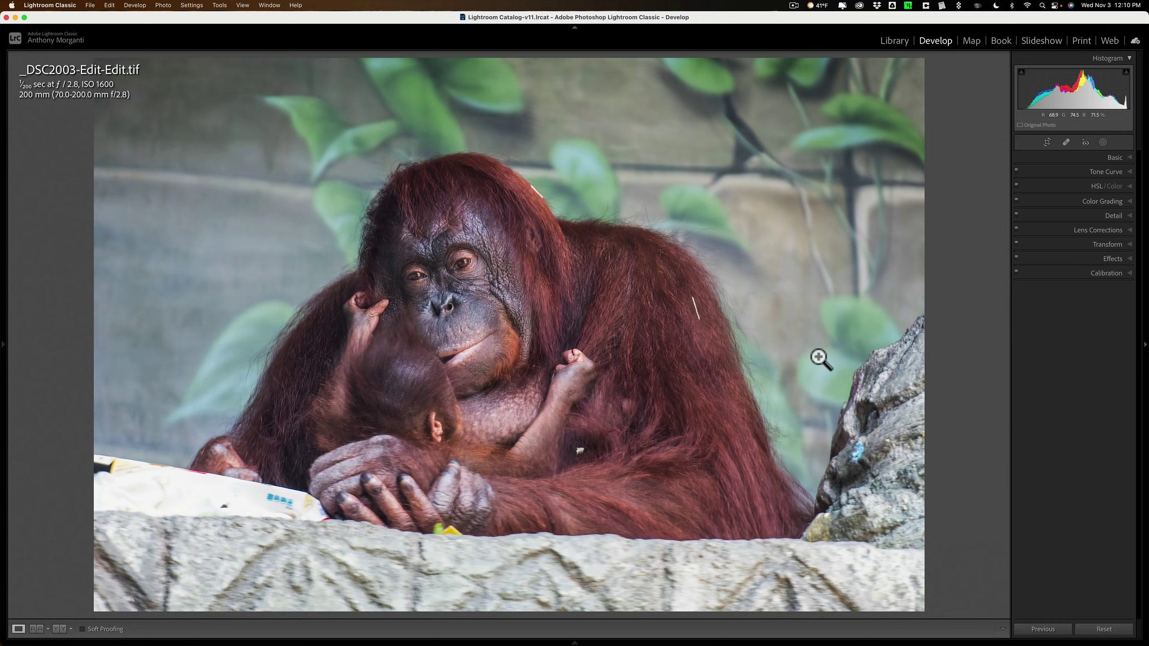
{"action": "key", "text": "Right"}
{"action": "key", "text": "Right"}
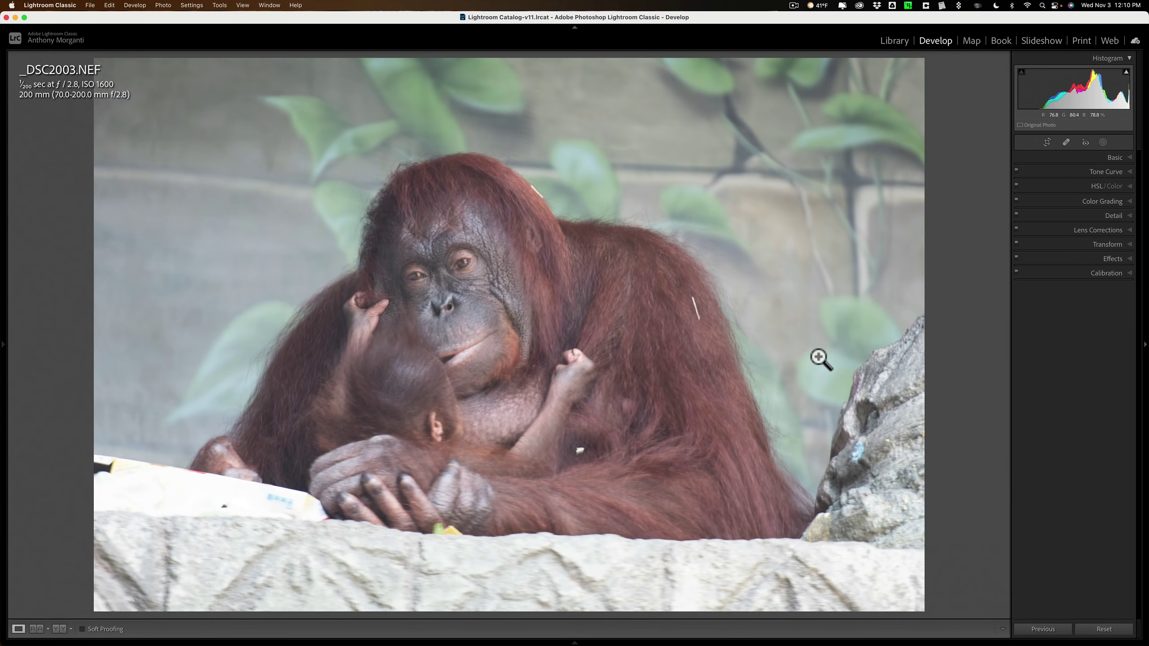
{"action": "key", "text": "Left"}
{"action": "key", "text": "Left"}
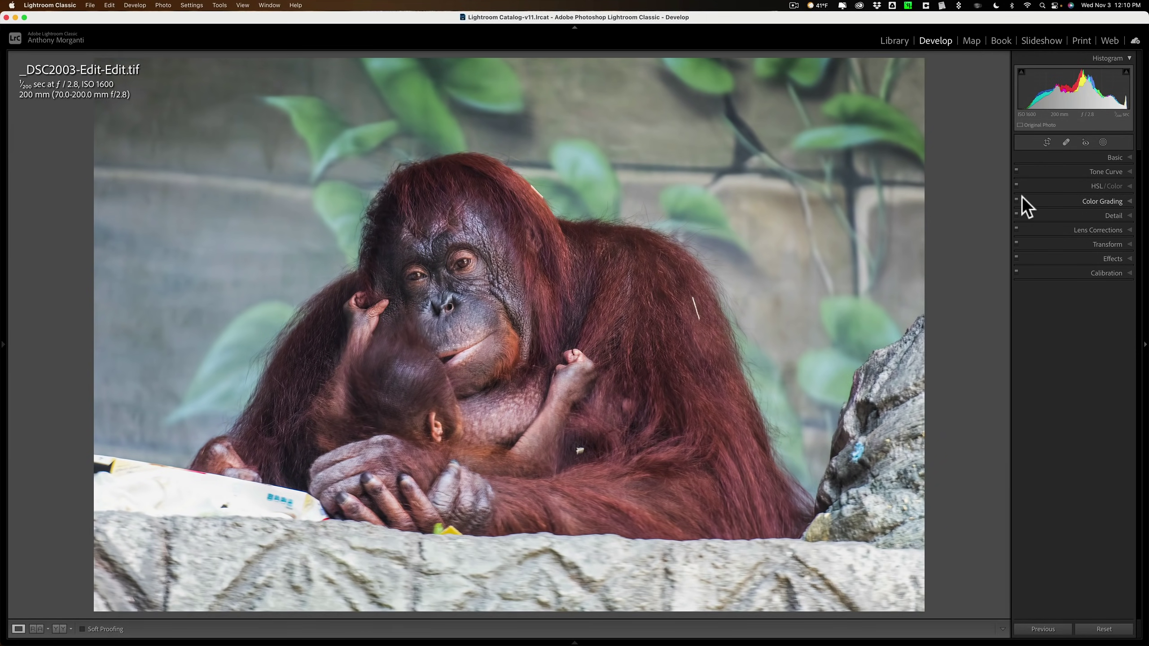
- Crop the top and bottom edges inward and reposition the photo around both orangutans
{"action": "left_click", "coordinate": [1047, 143]}
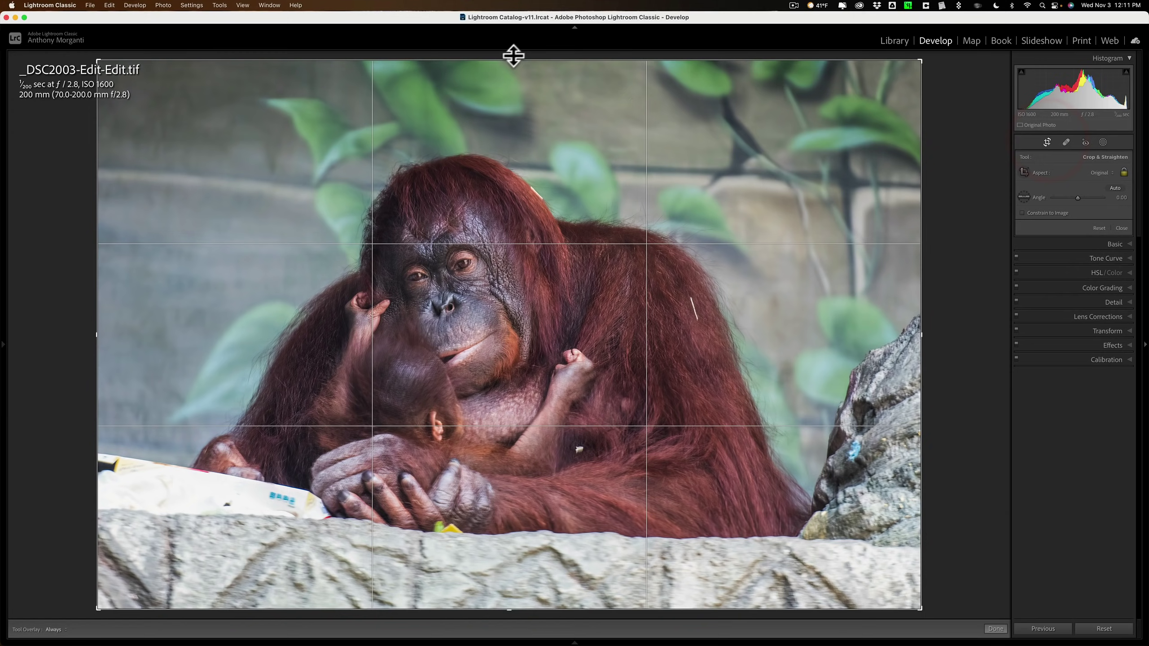
{"action": "left_click_drag", "start_coordinate": [510, 54], "coordinate": [504, 82]}
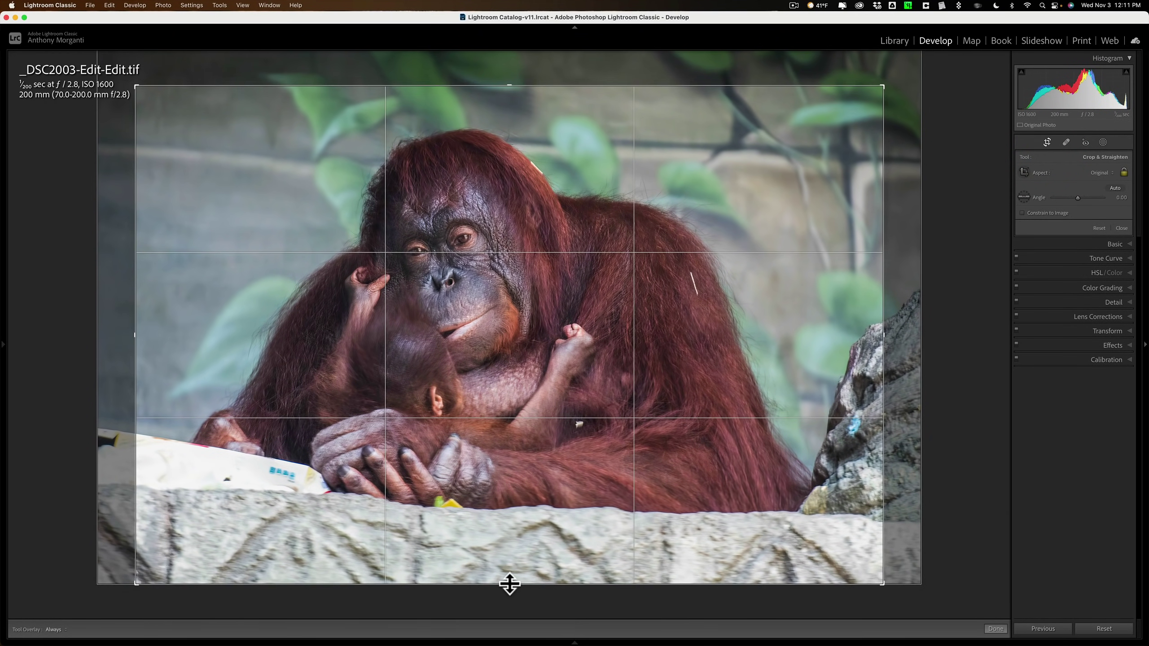
{"action": "left_click_drag", "start_coordinate": [508, 586], "coordinate": [511, 559]}
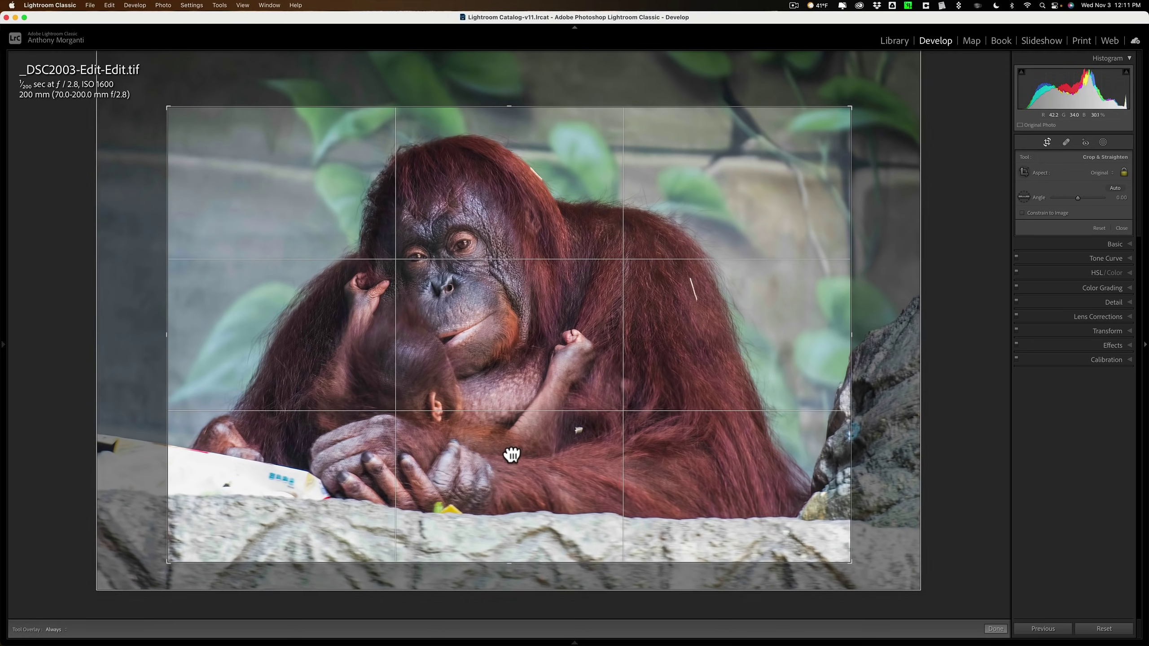
{"action": "left_click_drag", "start_coordinate": [511, 455], "coordinate": [491, 457]}
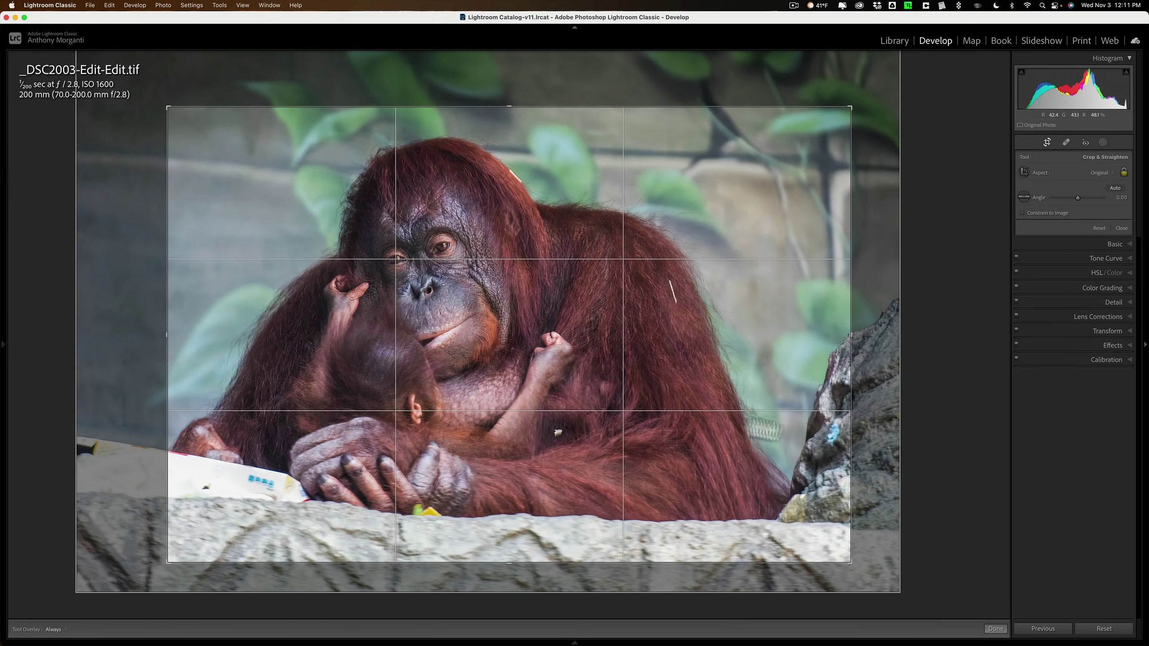
{"action": "left_click_drag", "start_coordinate": [528, 370], "coordinate": [546, 367]}
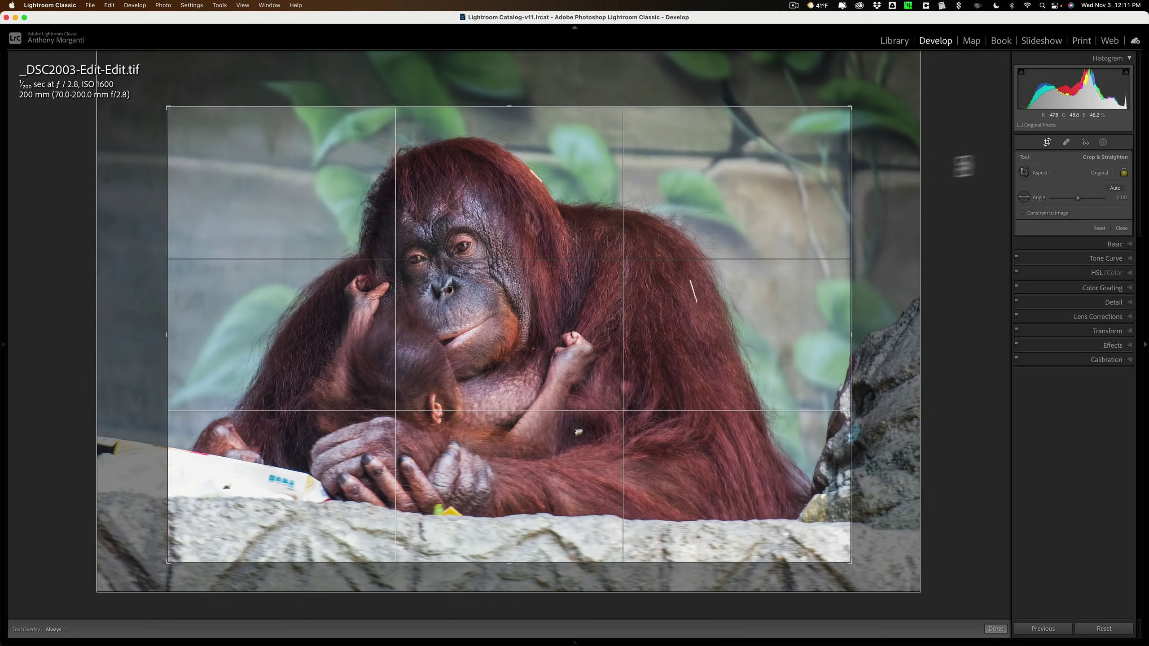
- Commit the crop and create a Select Subject mask on the orangutans
{"action": "left_click", "coordinate": [1045, 146]}
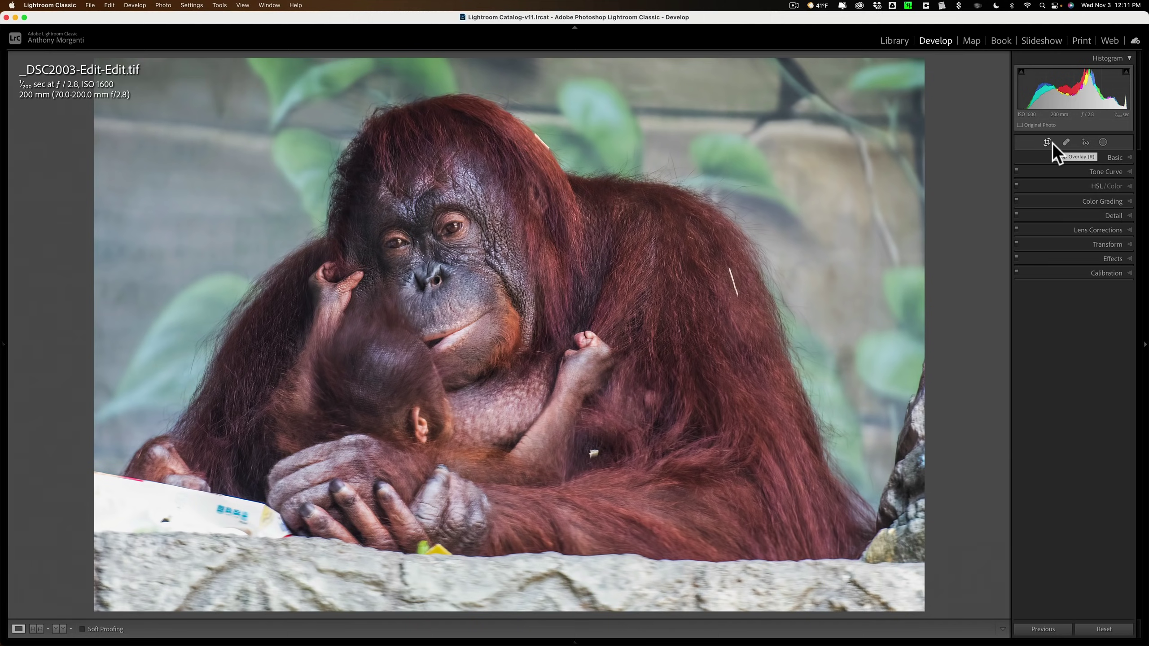
{"action": "left_click", "coordinate": [1103, 142]}
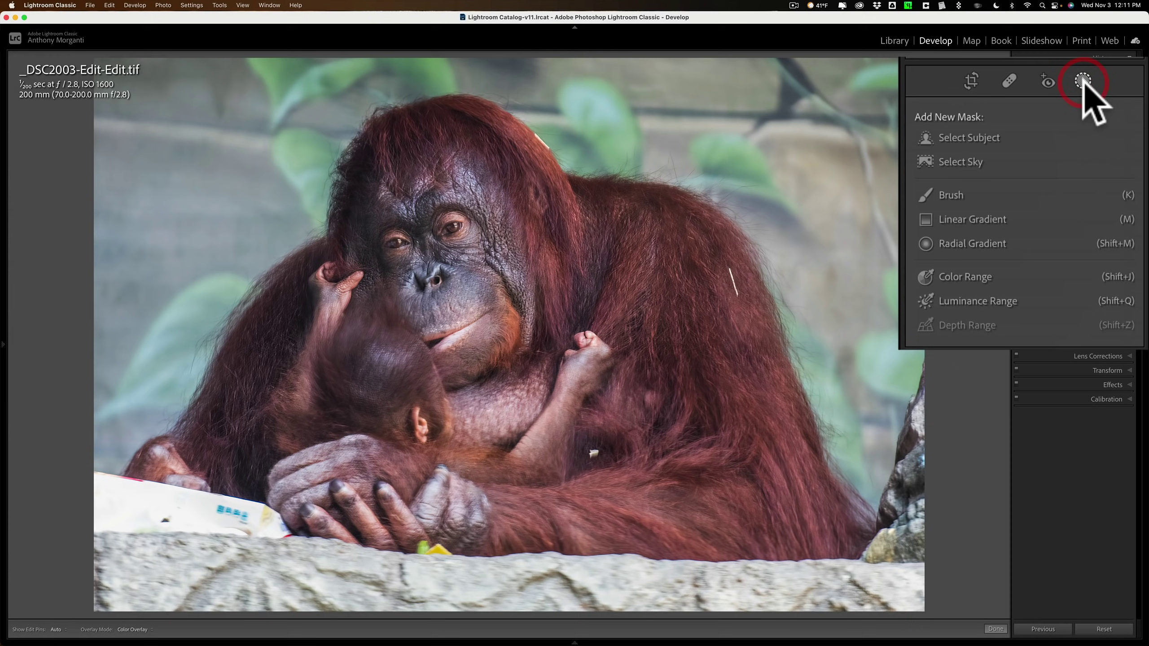
{"action": "left_click", "coordinate": [977, 137]}
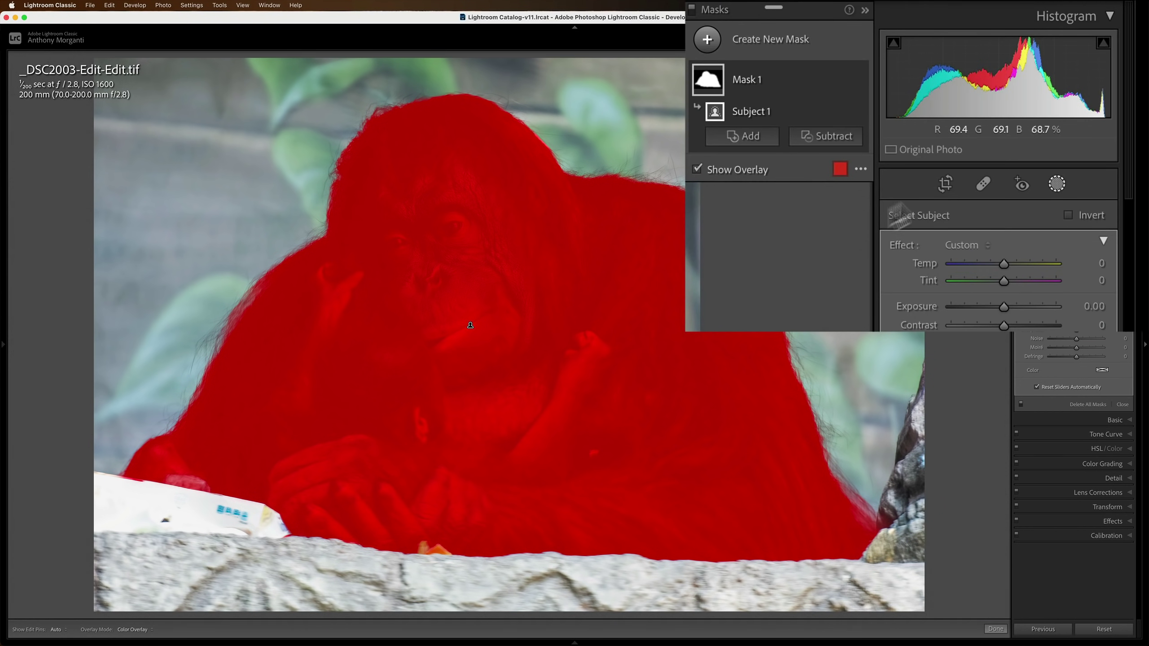
- Invert Subject 1 so the mask covers the background instead
{"action": "mouse_move", "coordinate": [801, 108]}
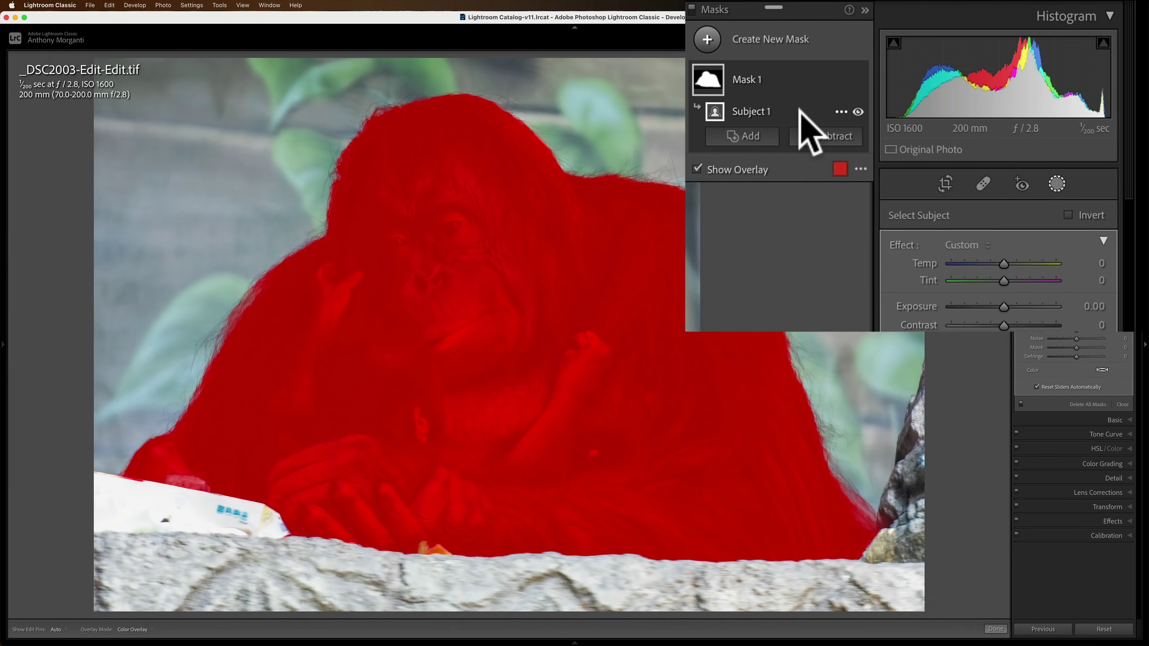
{"action": "left_click", "coordinate": [839, 111]}
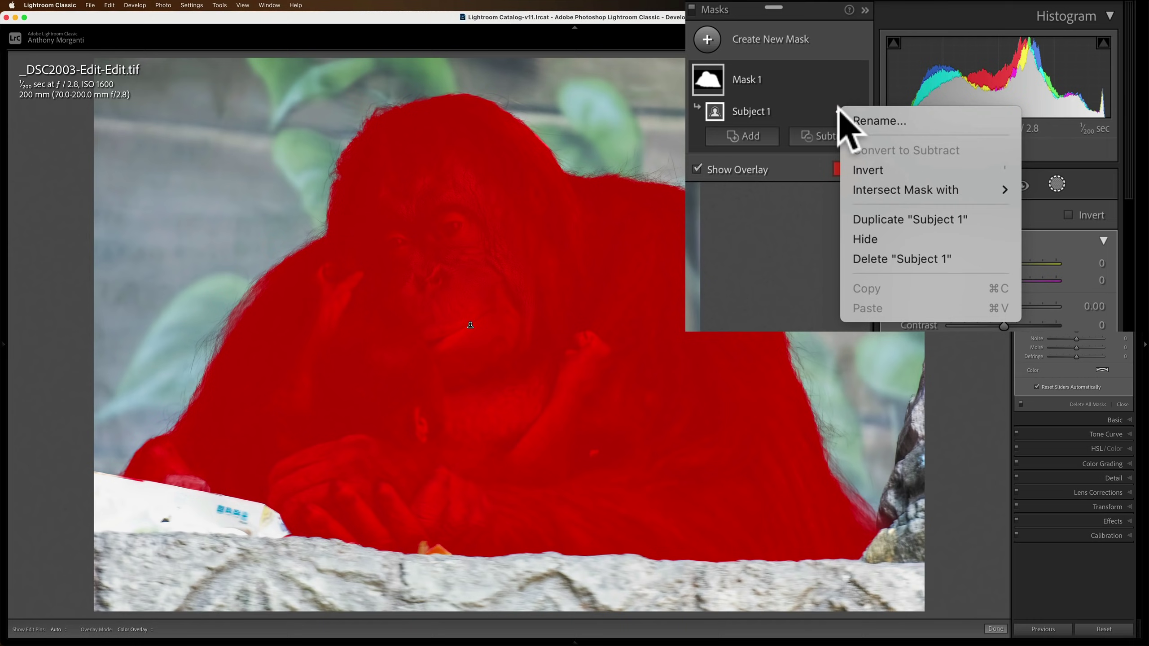
{"action": "left_click", "coordinate": [859, 170]}
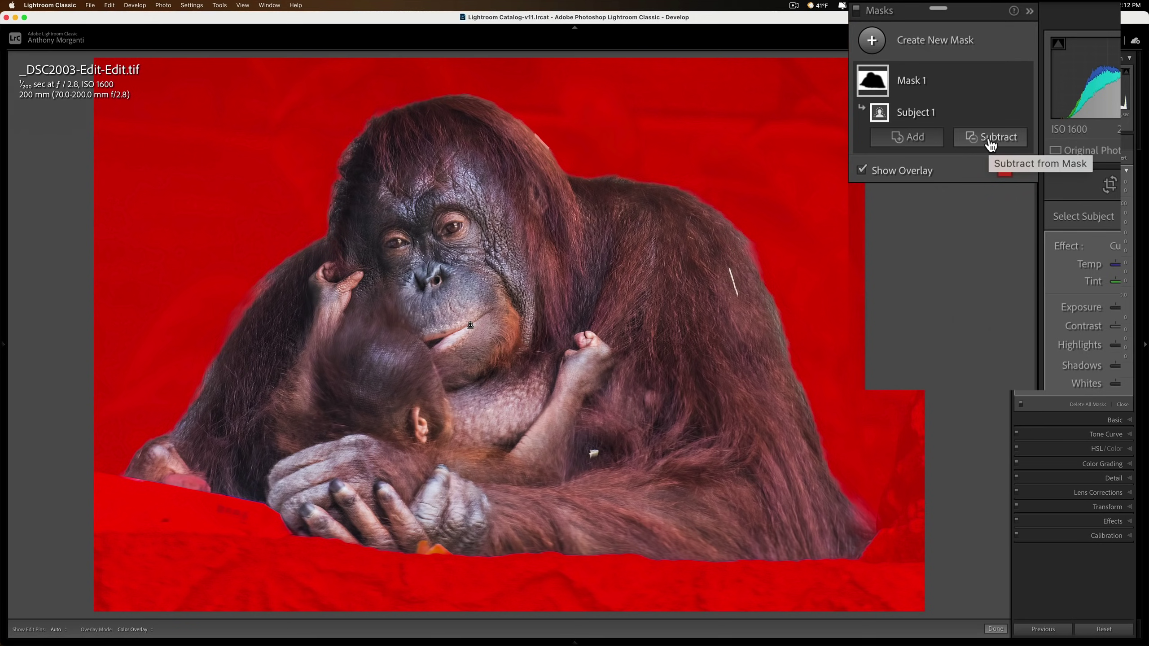
- Brush-subtract the right-edge rocks and the bottom rock ledge from Mask 1
{"action": "left_click", "coordinate": [990, 144]}
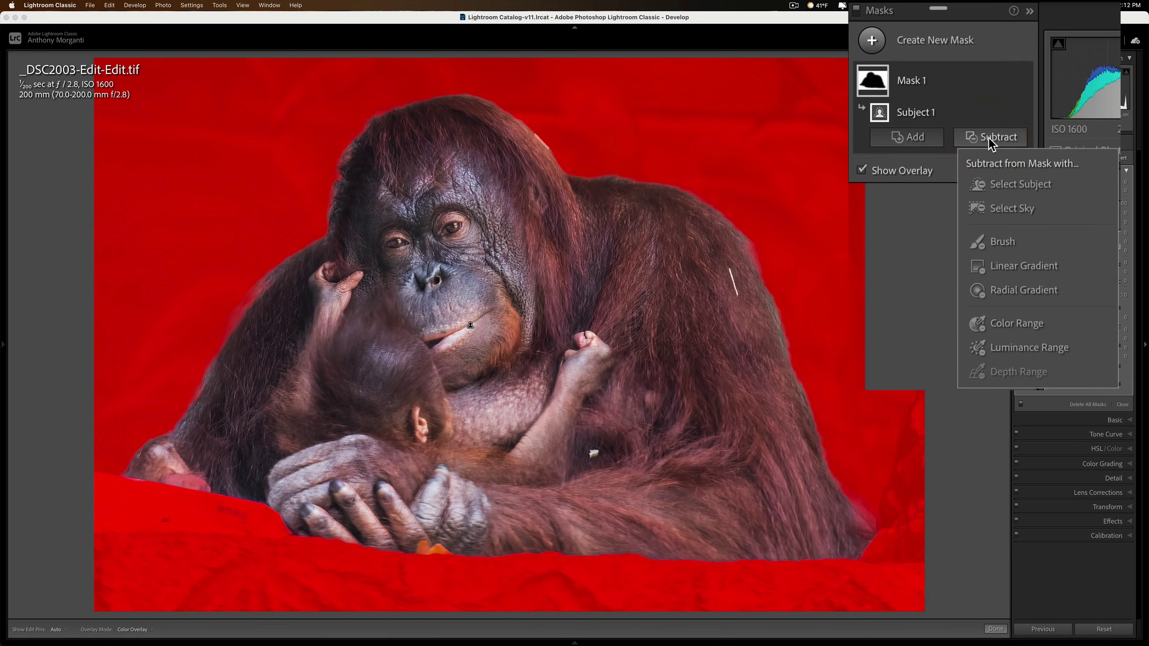
{"action": "left_click", "coordinate": [1000, 241]}
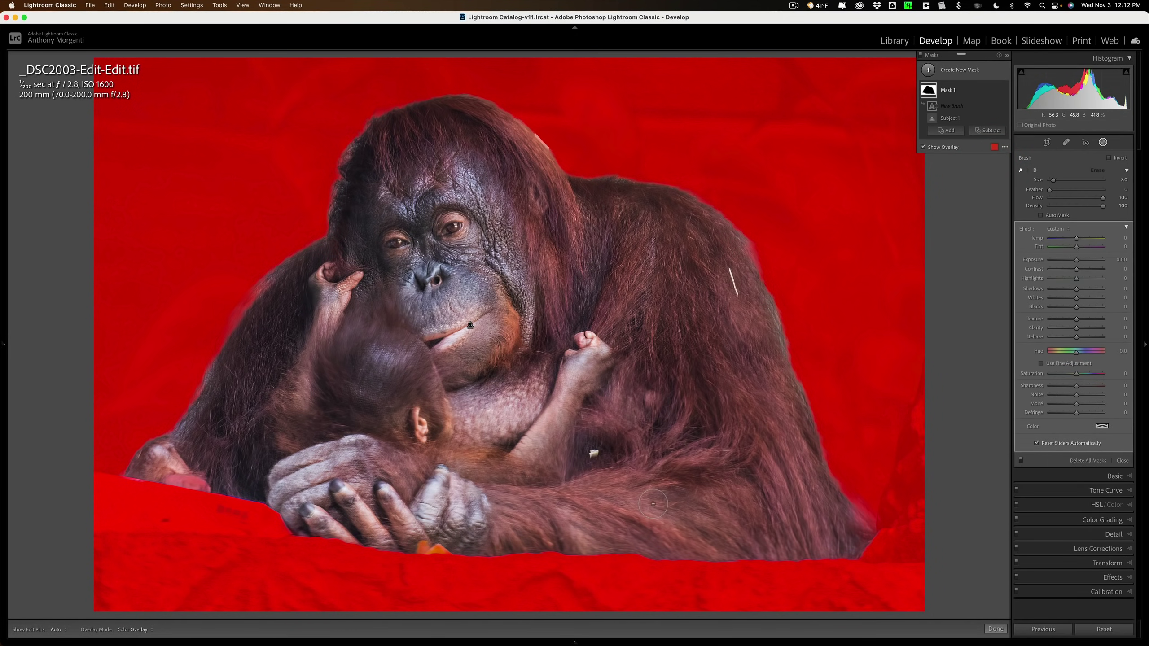
{"action": "key", "text": "bracketright"}
{"action": "key", "text": "bracketright"}
{"action": "key", "text": "h"}
{"action": "mouse_move", "coordinate": [932, 421]}
{"action": "left_mouse_down"}
{"action": "mouse_move", "coordinate": [939, 396]}
{"action": "mouse_move", "coordinate": [901, 532]}
{"action": "mouse_move", "coordinate": [898, 521]}
{"action": "mouse_move", "coordinate": [912, 502]}
{"action": "mouse_move", "coordinate": [915, 574]}
{"action": "mouse_move", "coordinate": [697, 586]}
{"action": "left_mouse_up"}
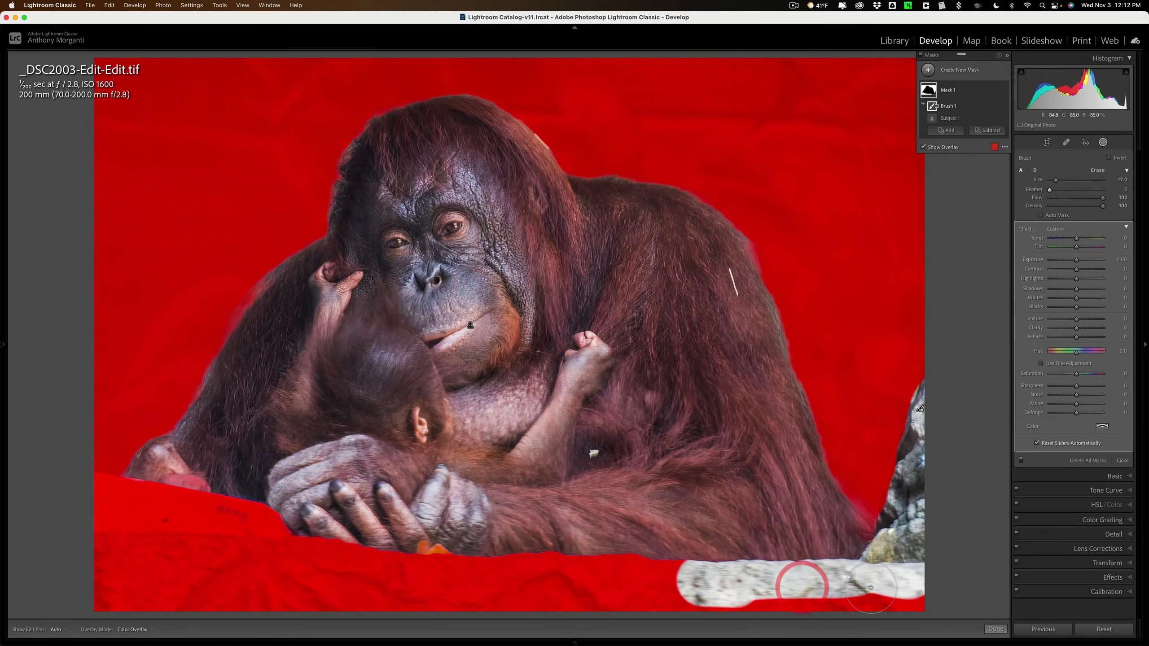
{"action": "key", "text": "bracketright"}
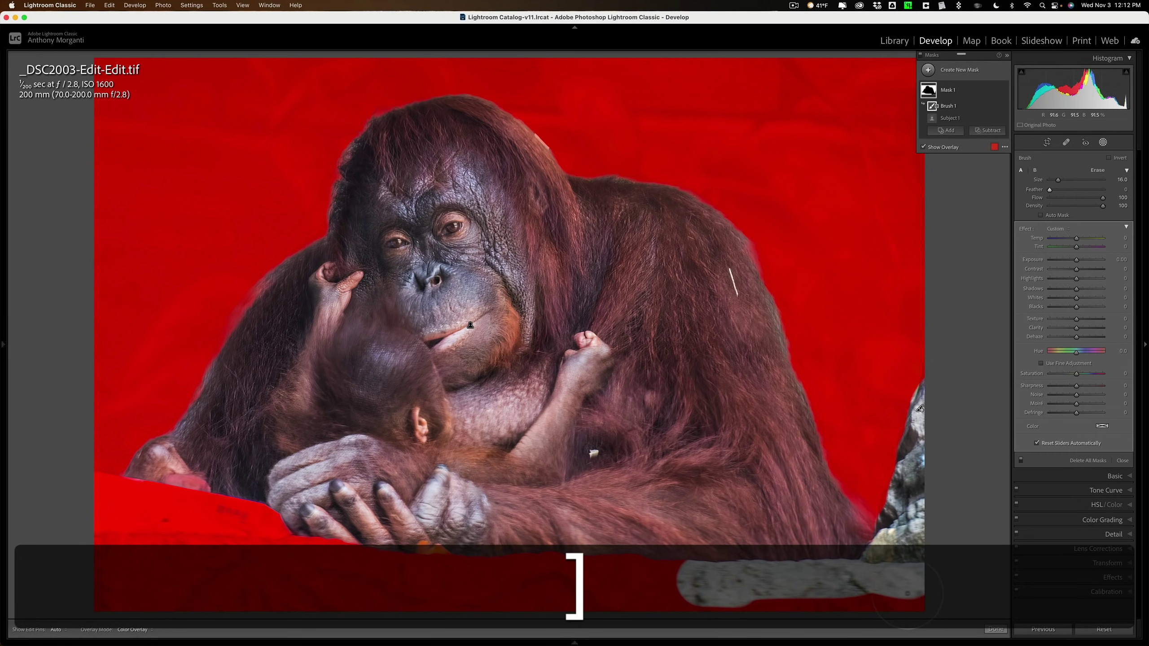
{"action": "left_click_drag", "start_coordinate": [907, 594], "coordinate": [842, 606]}
{"action": "mouse_move", "coordinate": [609, 575]}
{"action": "left_mouse_down"}
{"action": "mouse_move", "coordinate": [481, 602]}
{"action": "mouse_move", "coordinate": [582, 584]}
{"action": "mouse_move", "coordinate": [332, 566]}
{"action": "mouse_move", "coordinate": [389, 576]}
{"action": "mouse_move", "coordinate": [452, 609]}
{"action": "mouse_move", "coordinate": [338, 615]}
{"action": "mouse_move", "coordinate": [76, 601]}
{"action": "mouse_move", "coordinate": [98, 579]}
{"action": "mouse_move", "coordinate": [238, 557]}
{"action": "mouse_move", "coordinate": [287, 565]}
{"action": "mouse_move", "coordinate": [257, 541]}
{"action": "mouse_move", "coordinate": [307, 548]}
{"action": "mouse_move", "coordinate": [173, 484]}
{"action": "mouse_move", "coordinate": [158, 491]}
{"action": "mouse_move", "coordinate": [152, 532]}
{"action": "mouse_move", "coordinate": [219, 540]}
{"action": "mouse_move", "coordinate": [114, 534]}
{"action": "mouse_move", "coordinate": [110, 512]}
{"action": "mouse_move", "coordinate": [93, 507]}
{"action": "mouse_move", "coordinate": [122, 512]}
{"action": "mouse_move", "coordinate": [78, 507]}
{"action": "mouse_move", "coordinate": [217, 536]}
{"action": "left_mouse_up"}
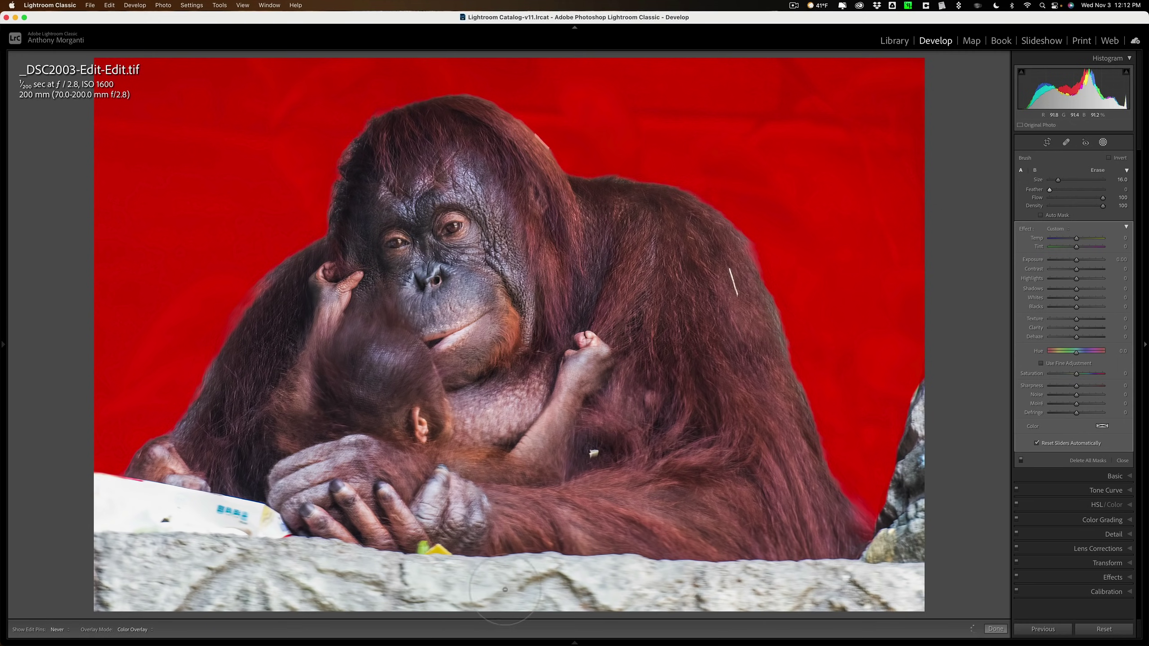
- Lower the background mask's Exposure to −0.81 and Saturation to −24
{"action": "key", "text": "h"}
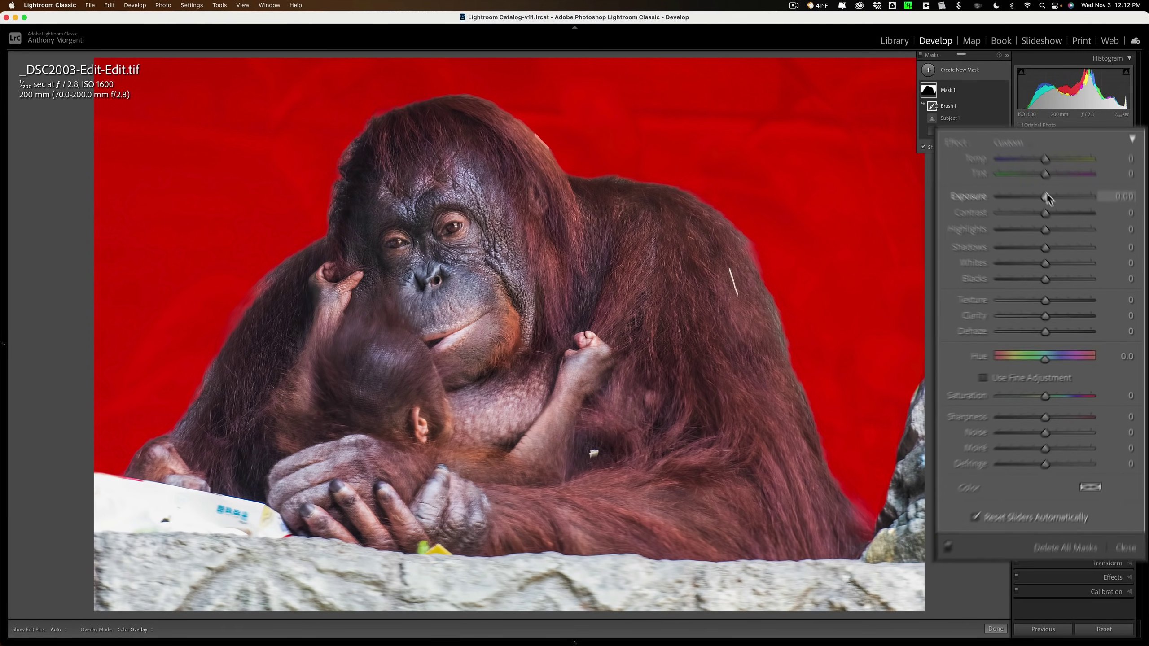
{"action": "left_click_drag", "start_coordinate": [1030, 174], "coordinate": [1020, 172]}
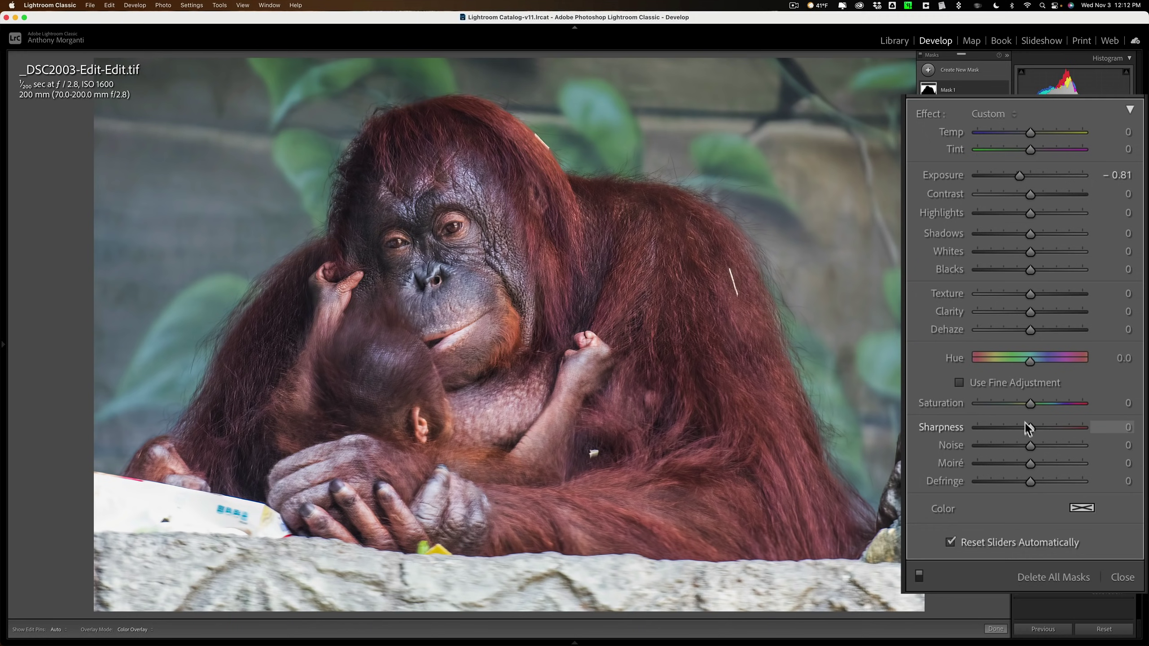
{"action": "left_click_drag", "start_coordinate": [1029, 405], "coordinate": [1015, 405]}
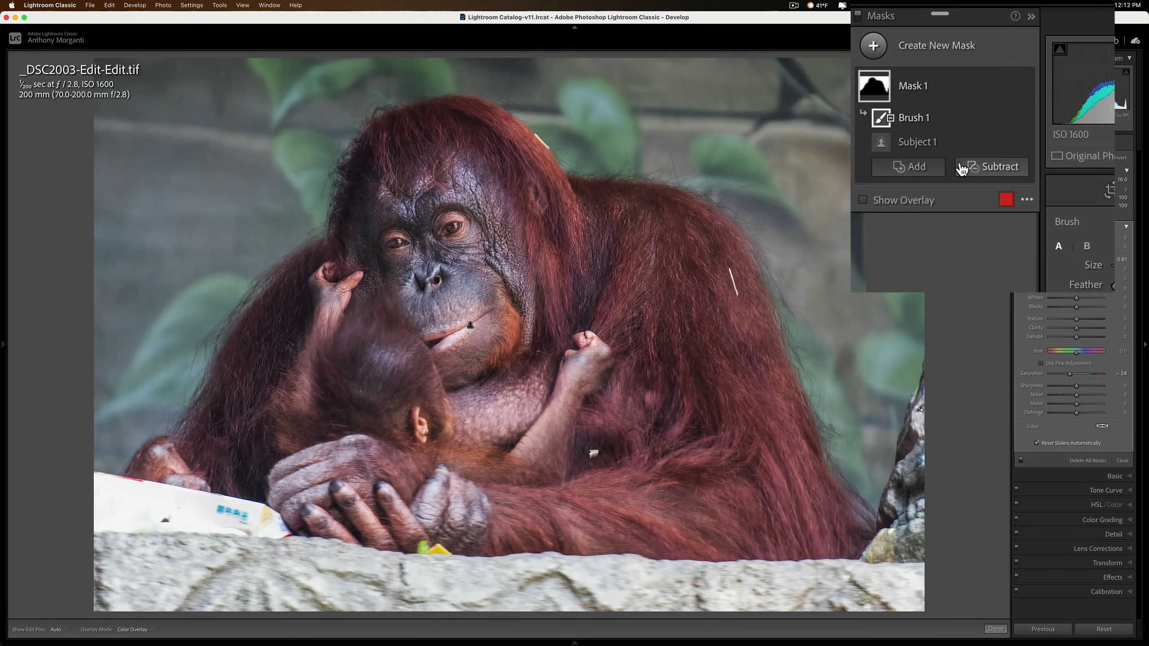
- Create Mask 2 on the orangutans with Exposure +0.27, Shadows −5 and Blacks −11
{"action": "left_click", "coordinate": [873, 47]}
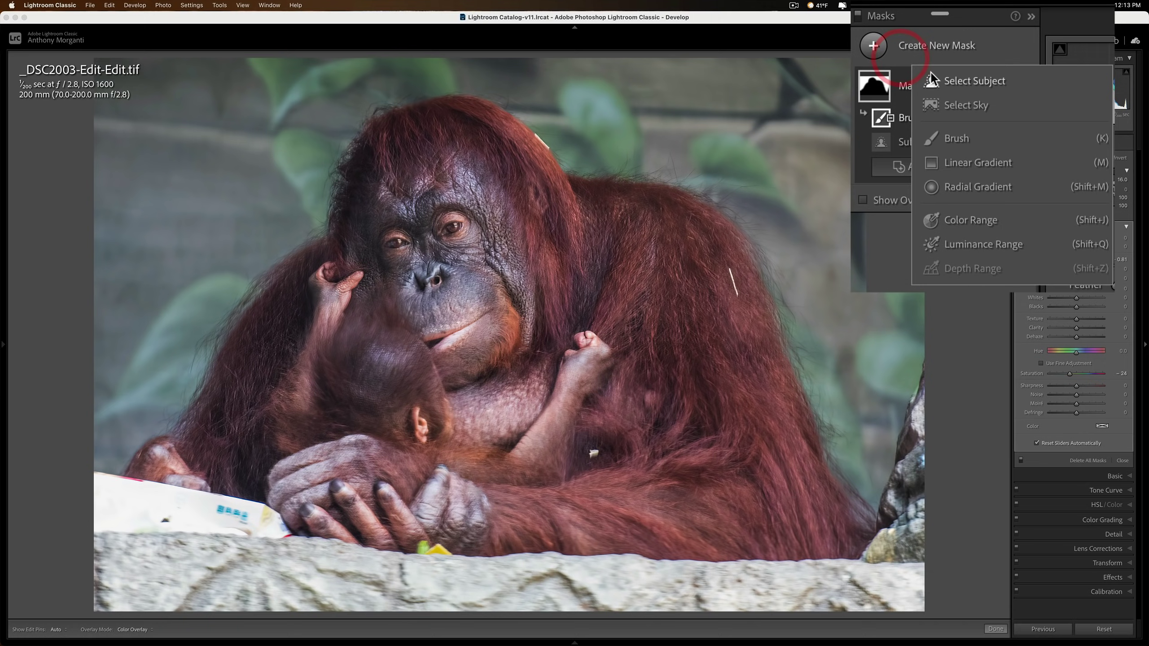
{"action": "left_click", "coordinate": [955, 82]}
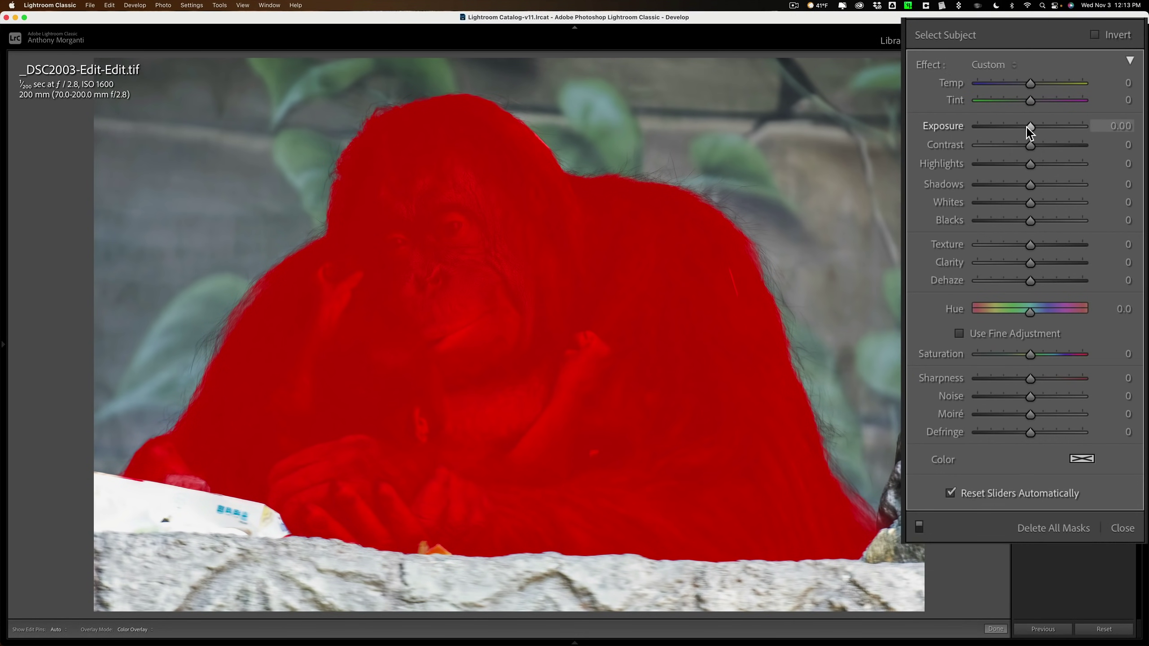
{"action": "left_click", "coordinate": [1031, 131]}
{"action": "left_click_drag", "start_coordinate": [1030, 131], "coordinate": [1034, 131]}
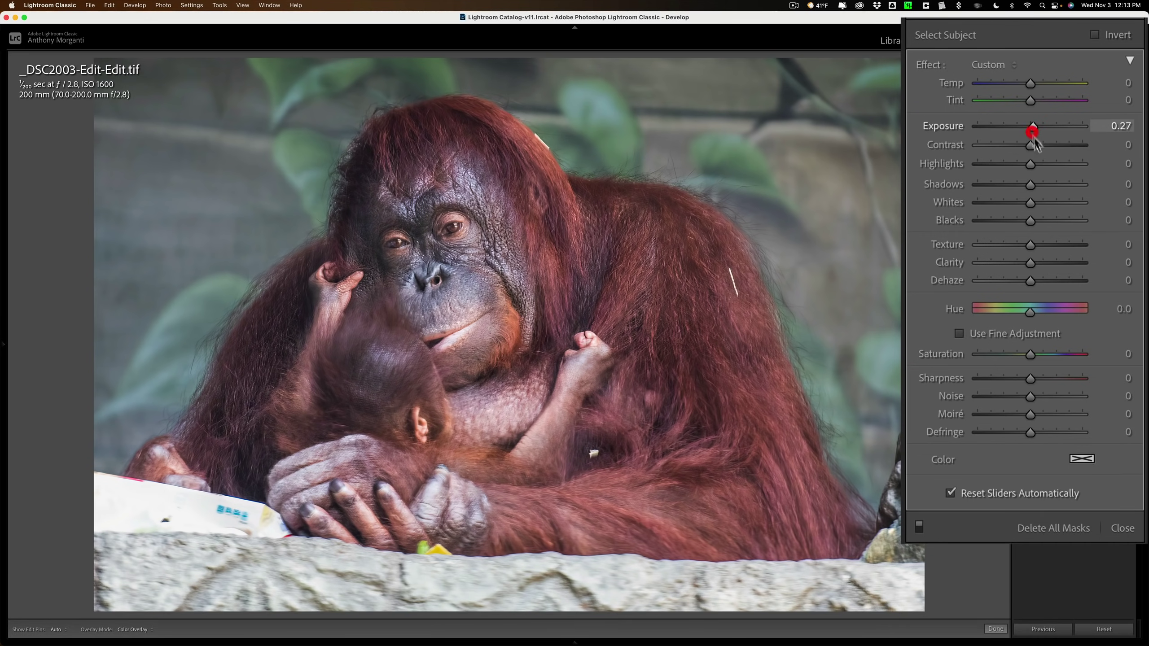
{"action": "left_click", "coordinate": [1028, 205]}
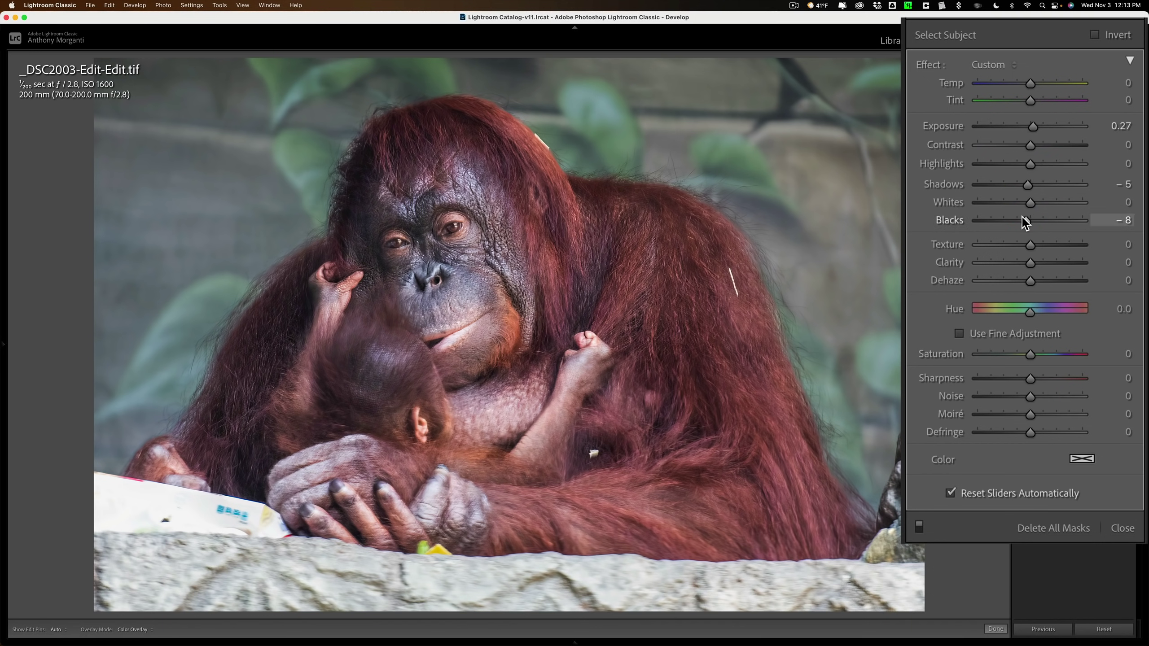
{"action": "left_click", "coordinate": [1027, 205]}
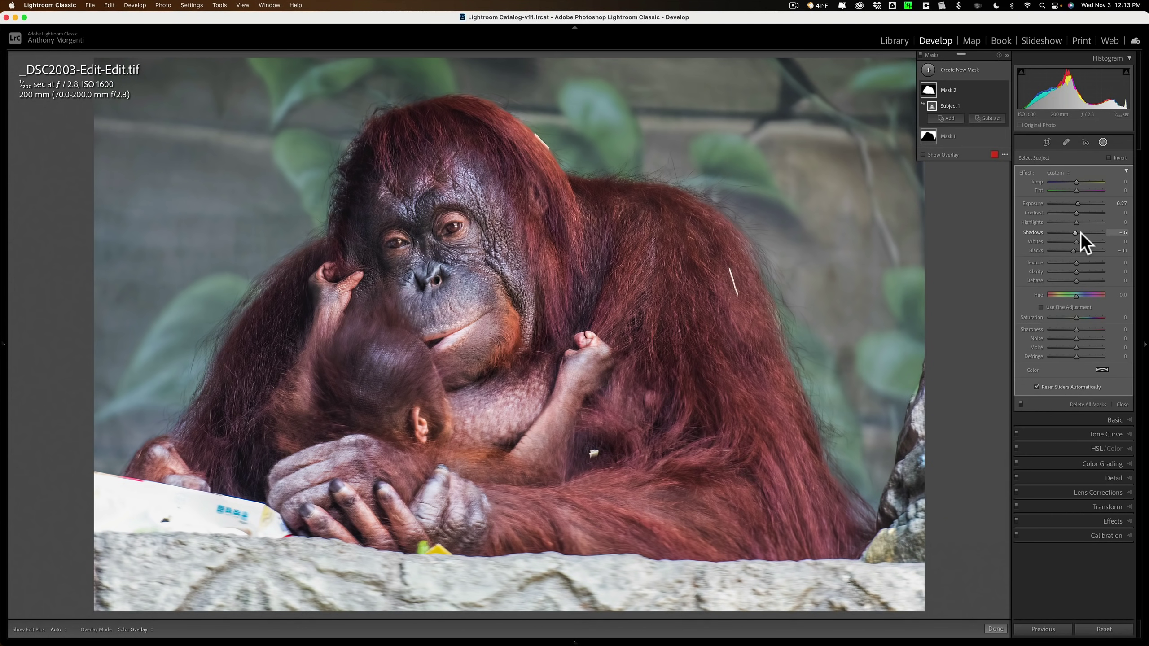
- Apply a Highlight Priority post-crop vignette with Amount -23 to darken the photo's edges
{"action": "left_click", "coordinate": [1103, 143]}
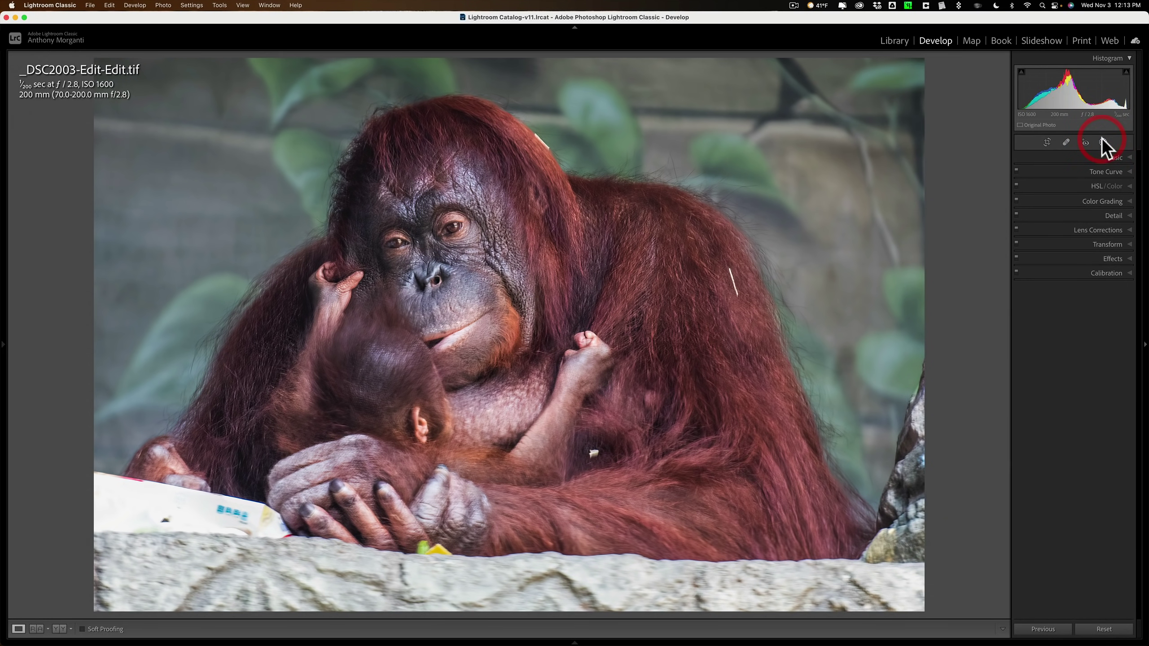
{"action": "left_click", "coordinate": [1113, 258]}
{"action": "left_click_drag", "start_coordinate": [1027, 265], "coordinate": [1020, 265]}
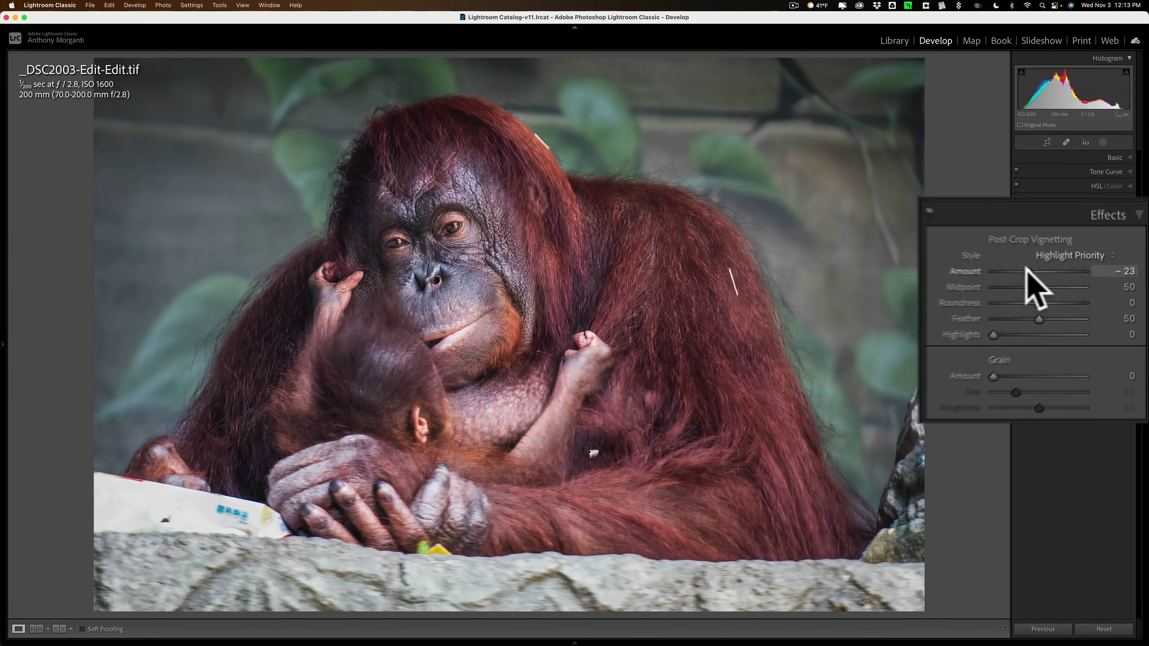
{"action": "left_click", "coordinate": [1115, 258]}
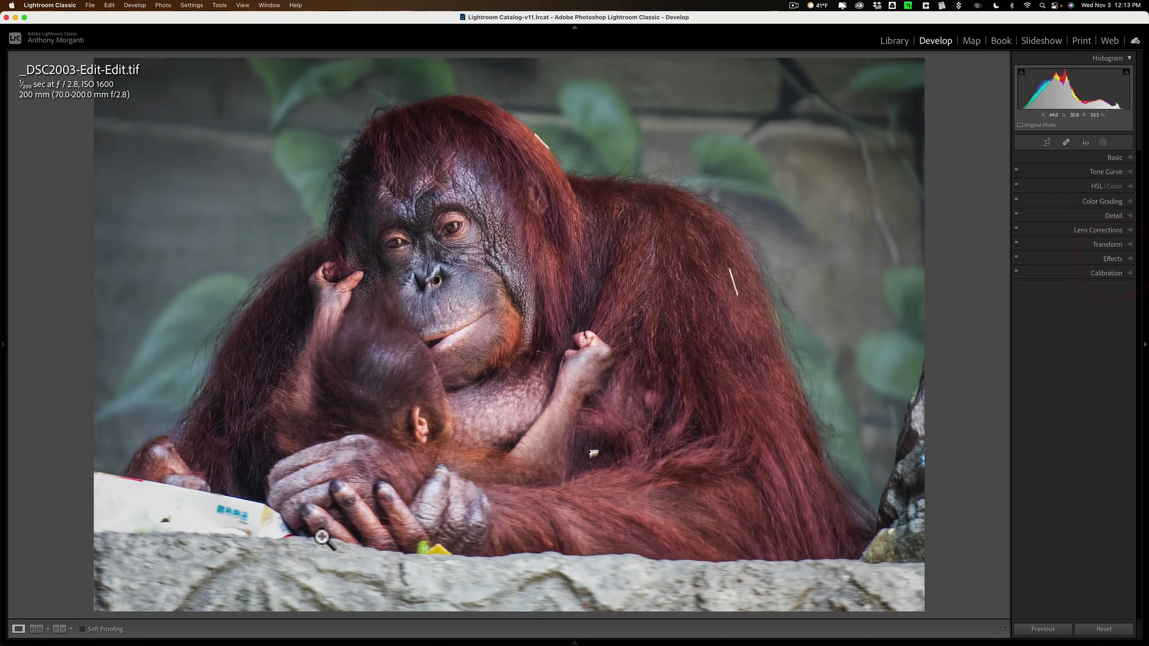
{"action": "mouse_move", "coordinate": [155, 643]}
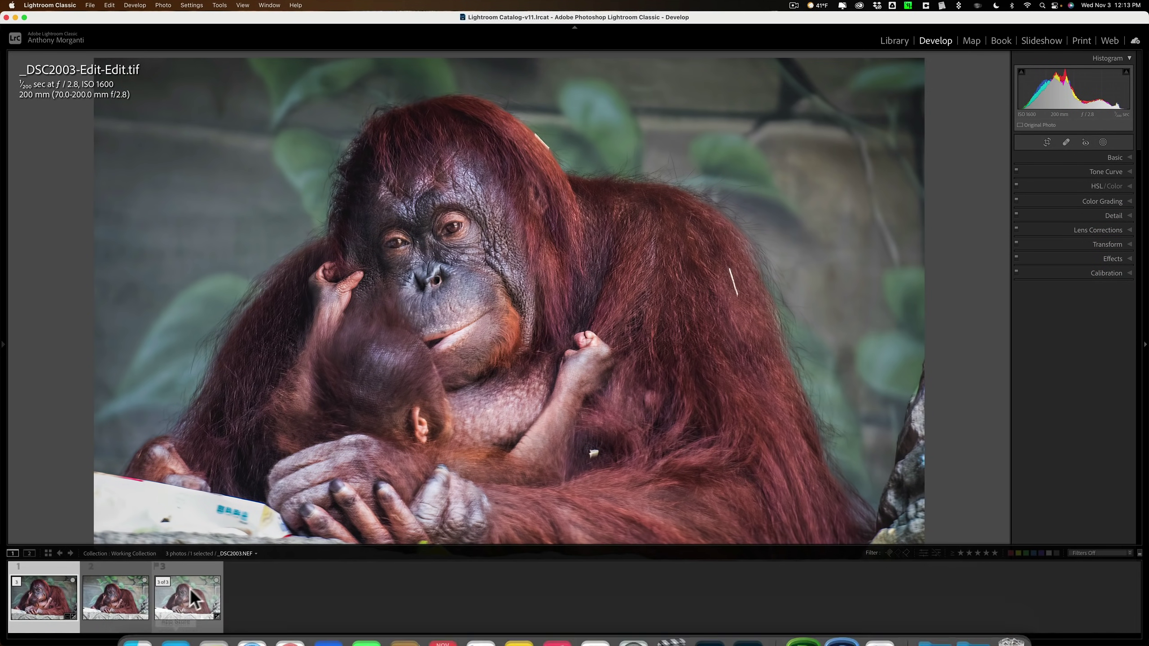
{"action": "left_click", "coordinate": [200, 584]}
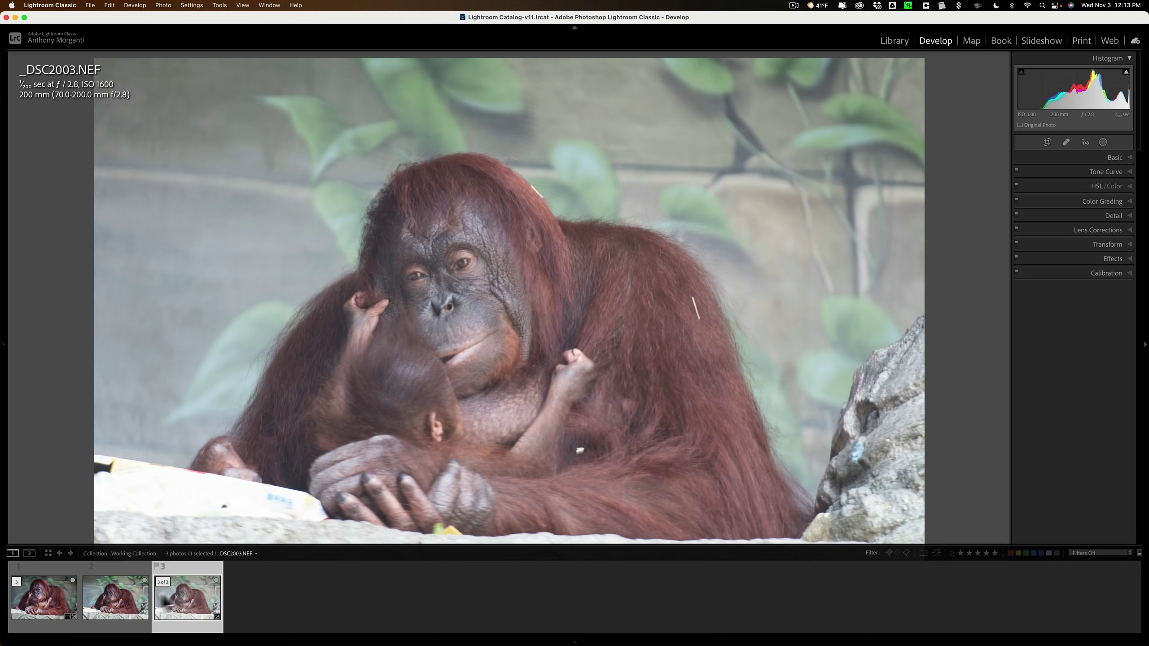
{"action": "left_click", "coordinate": [50, 593]}
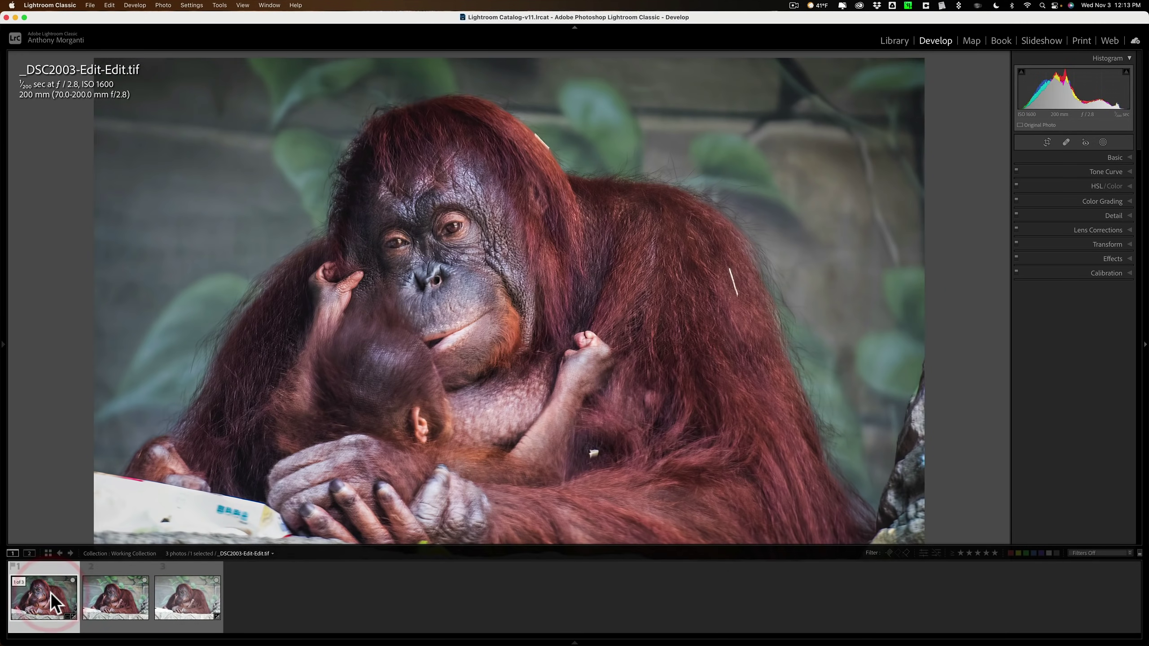